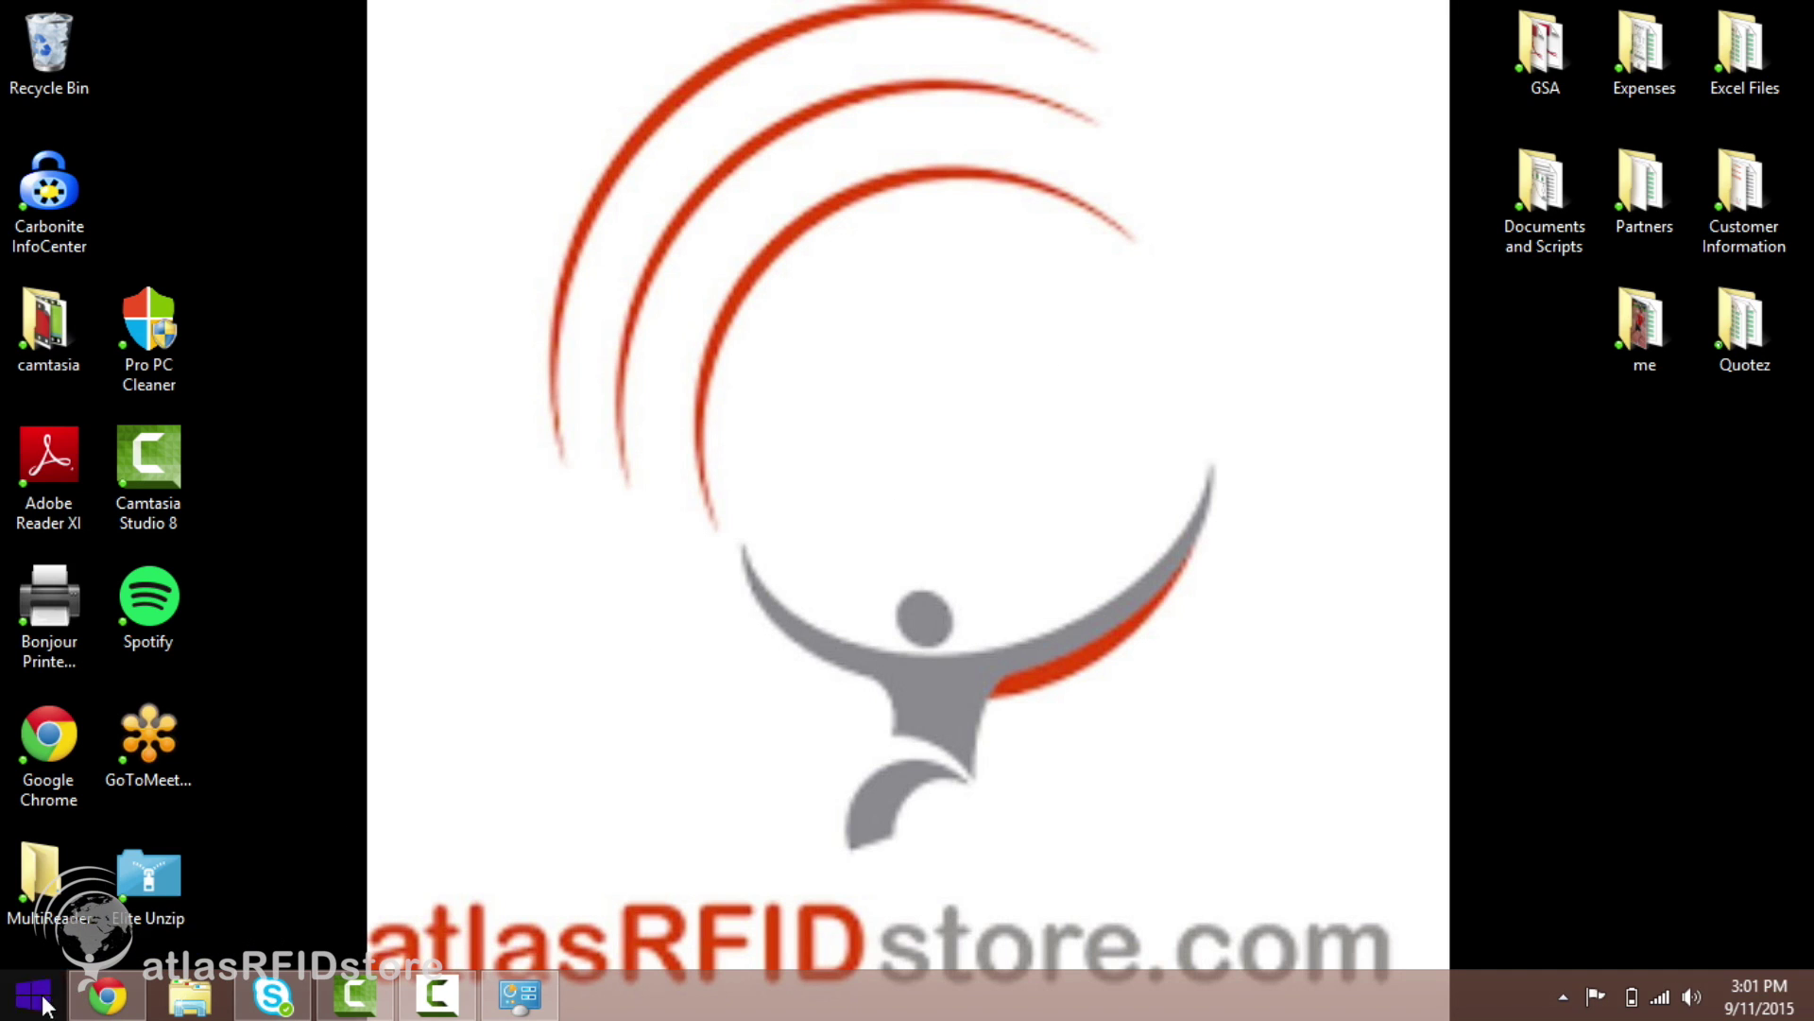
# - Disable the Wi-Fi adapter from Control Panel's Network Connections list
pyautogui.click(11, 999)
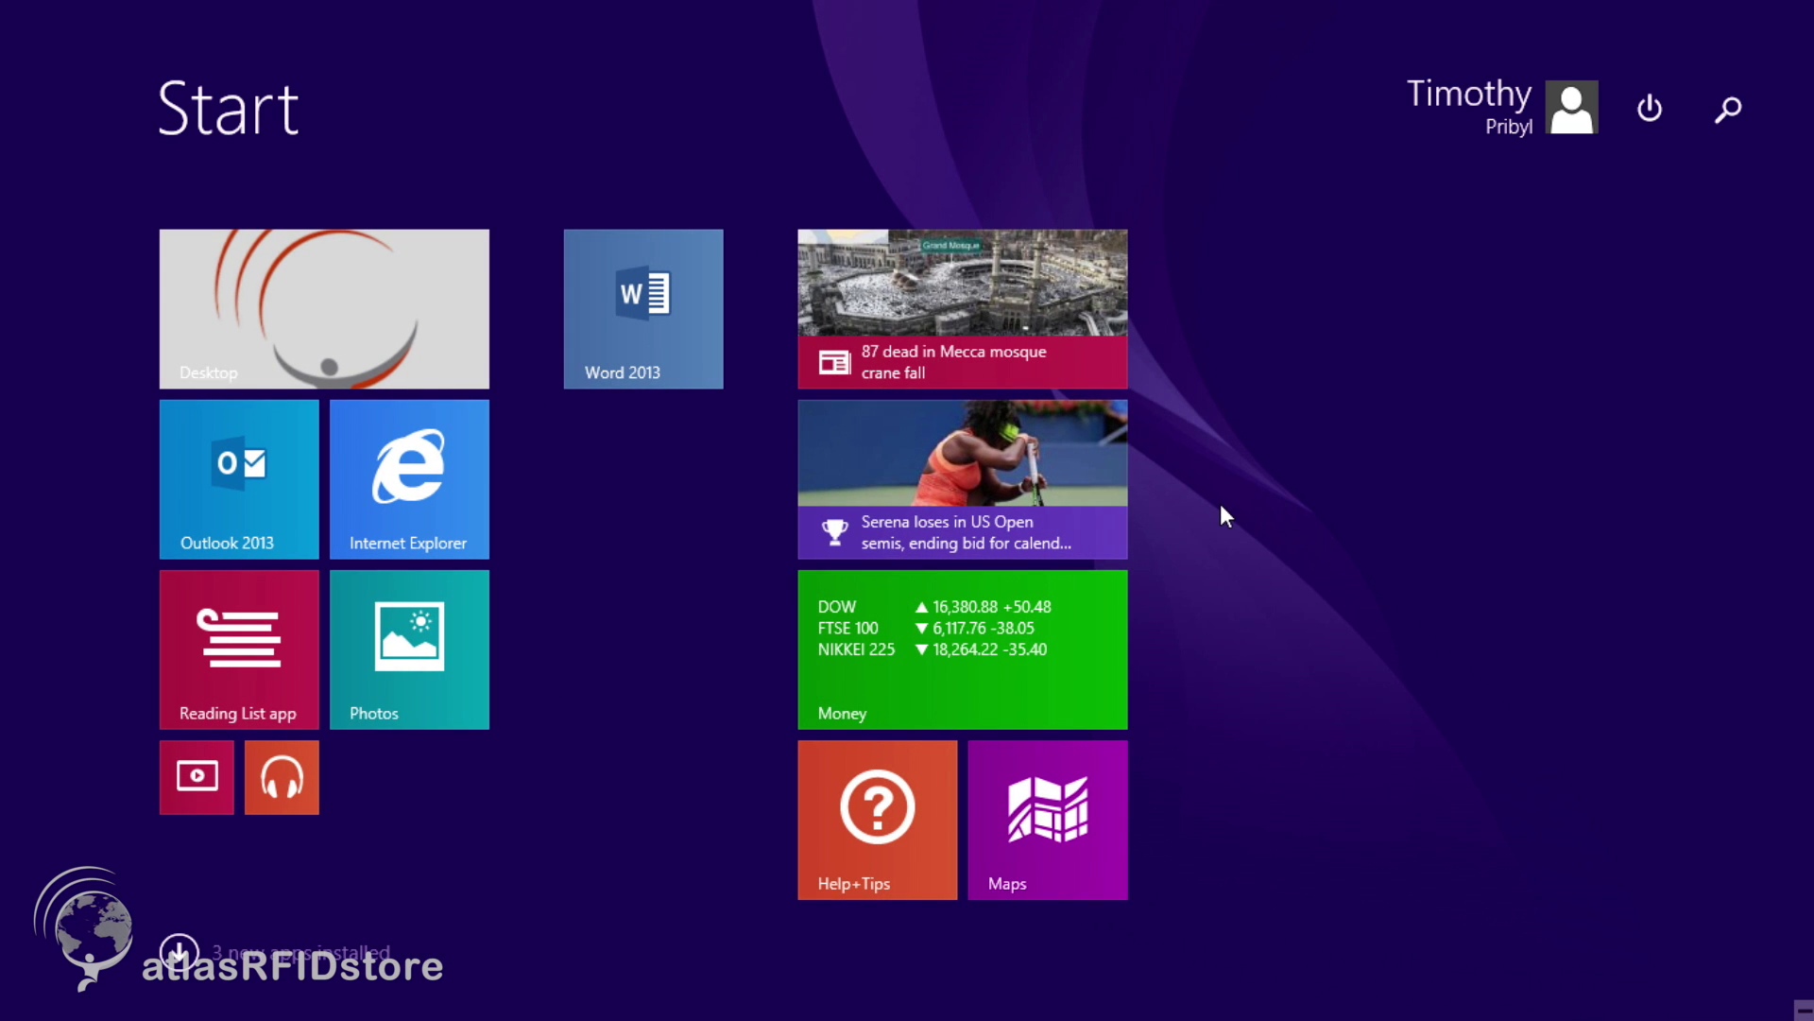
pyautogui.write('control')
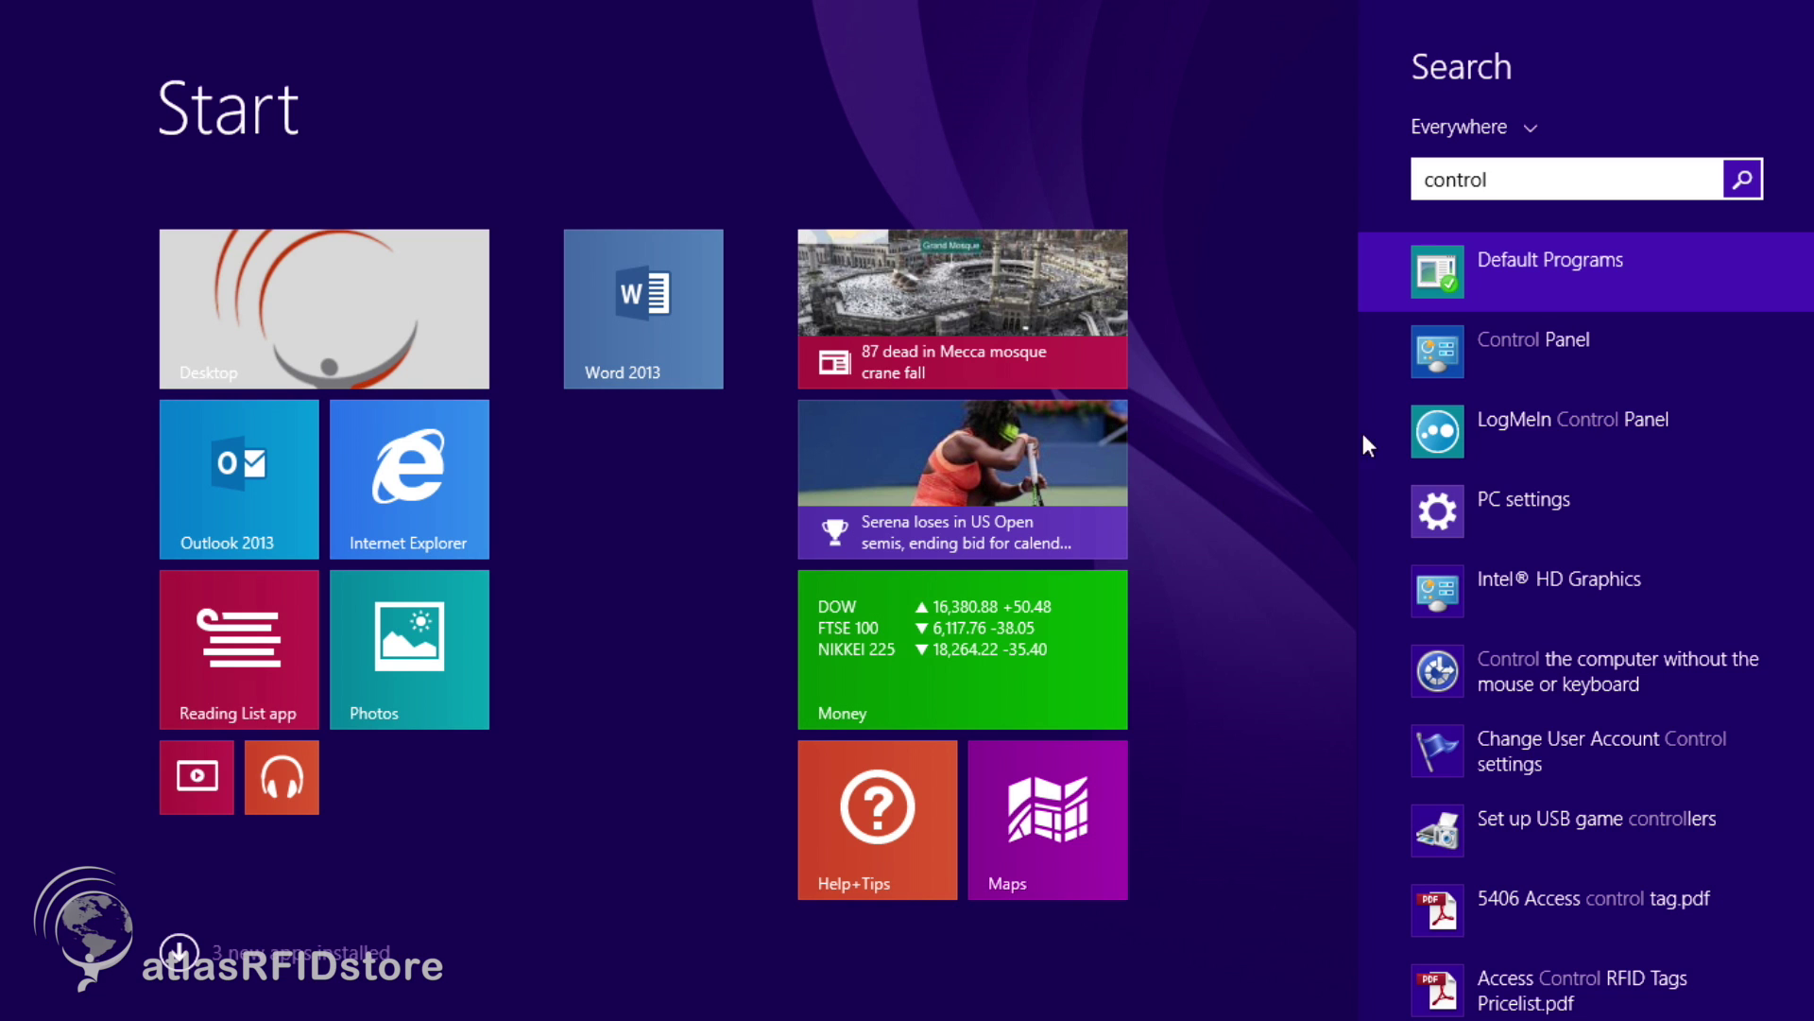
pyautogui.click(1464, 372)
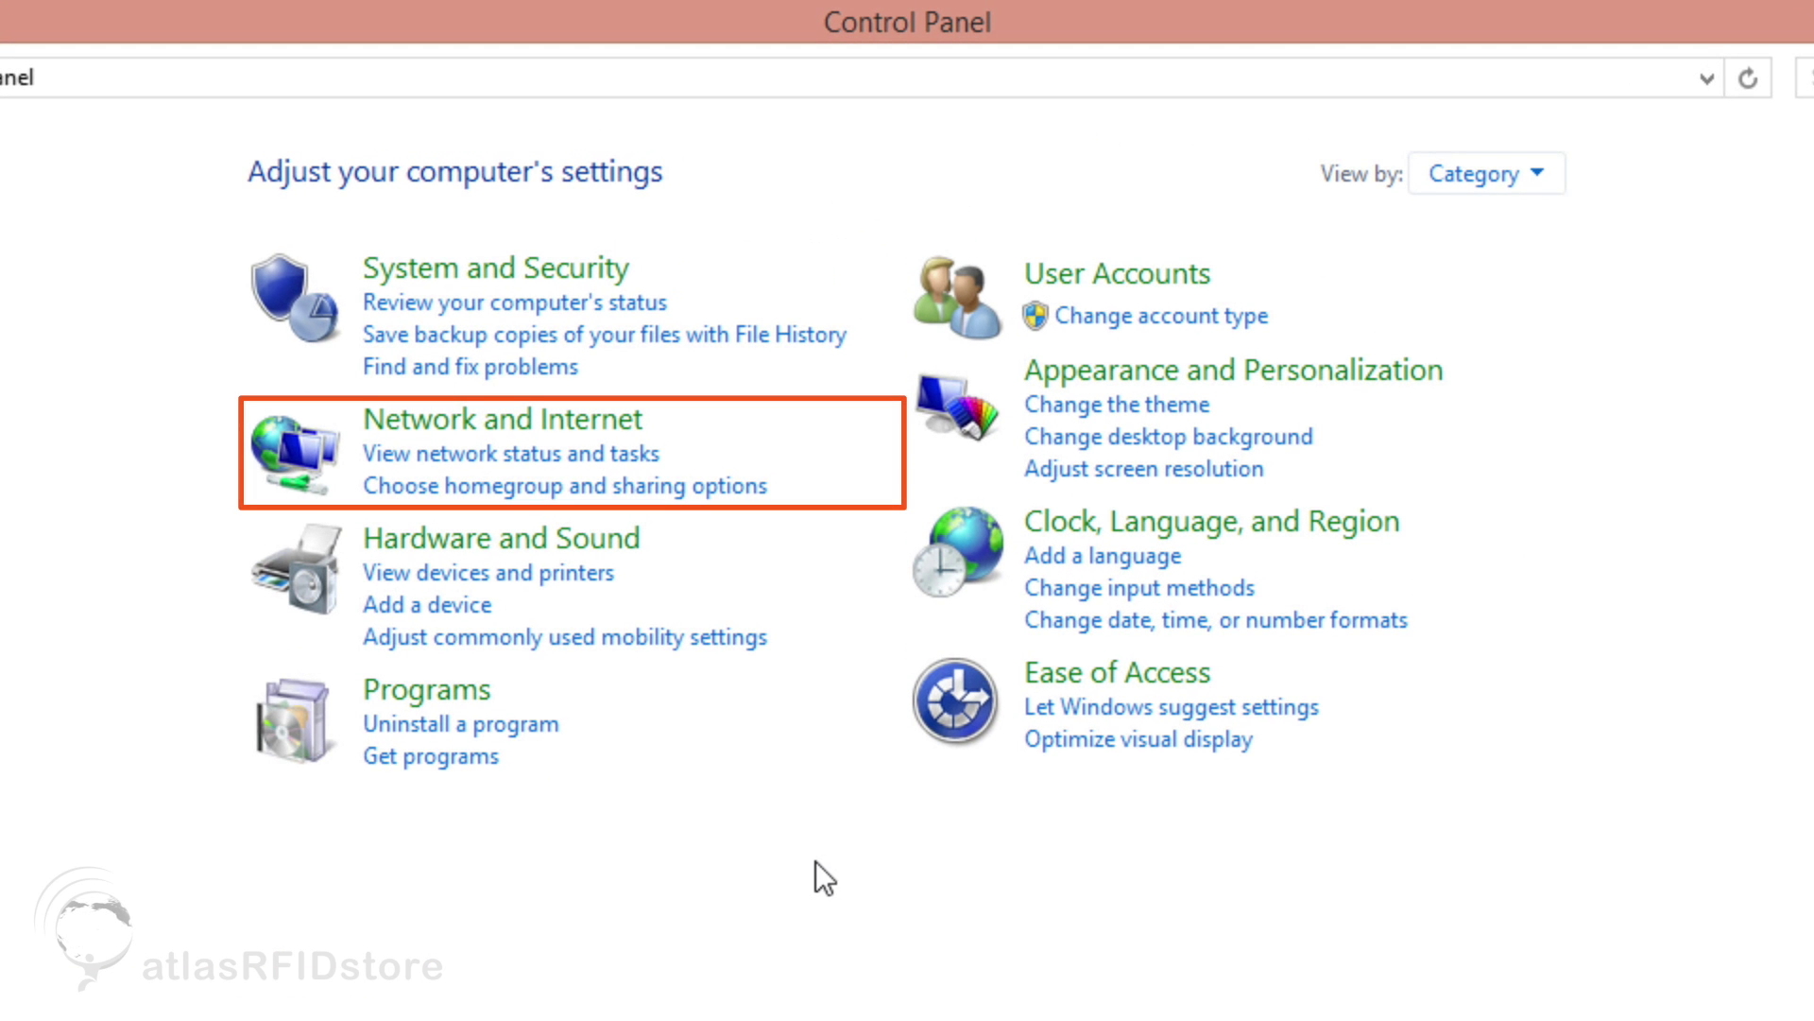
pyautogui.click(610, 455)
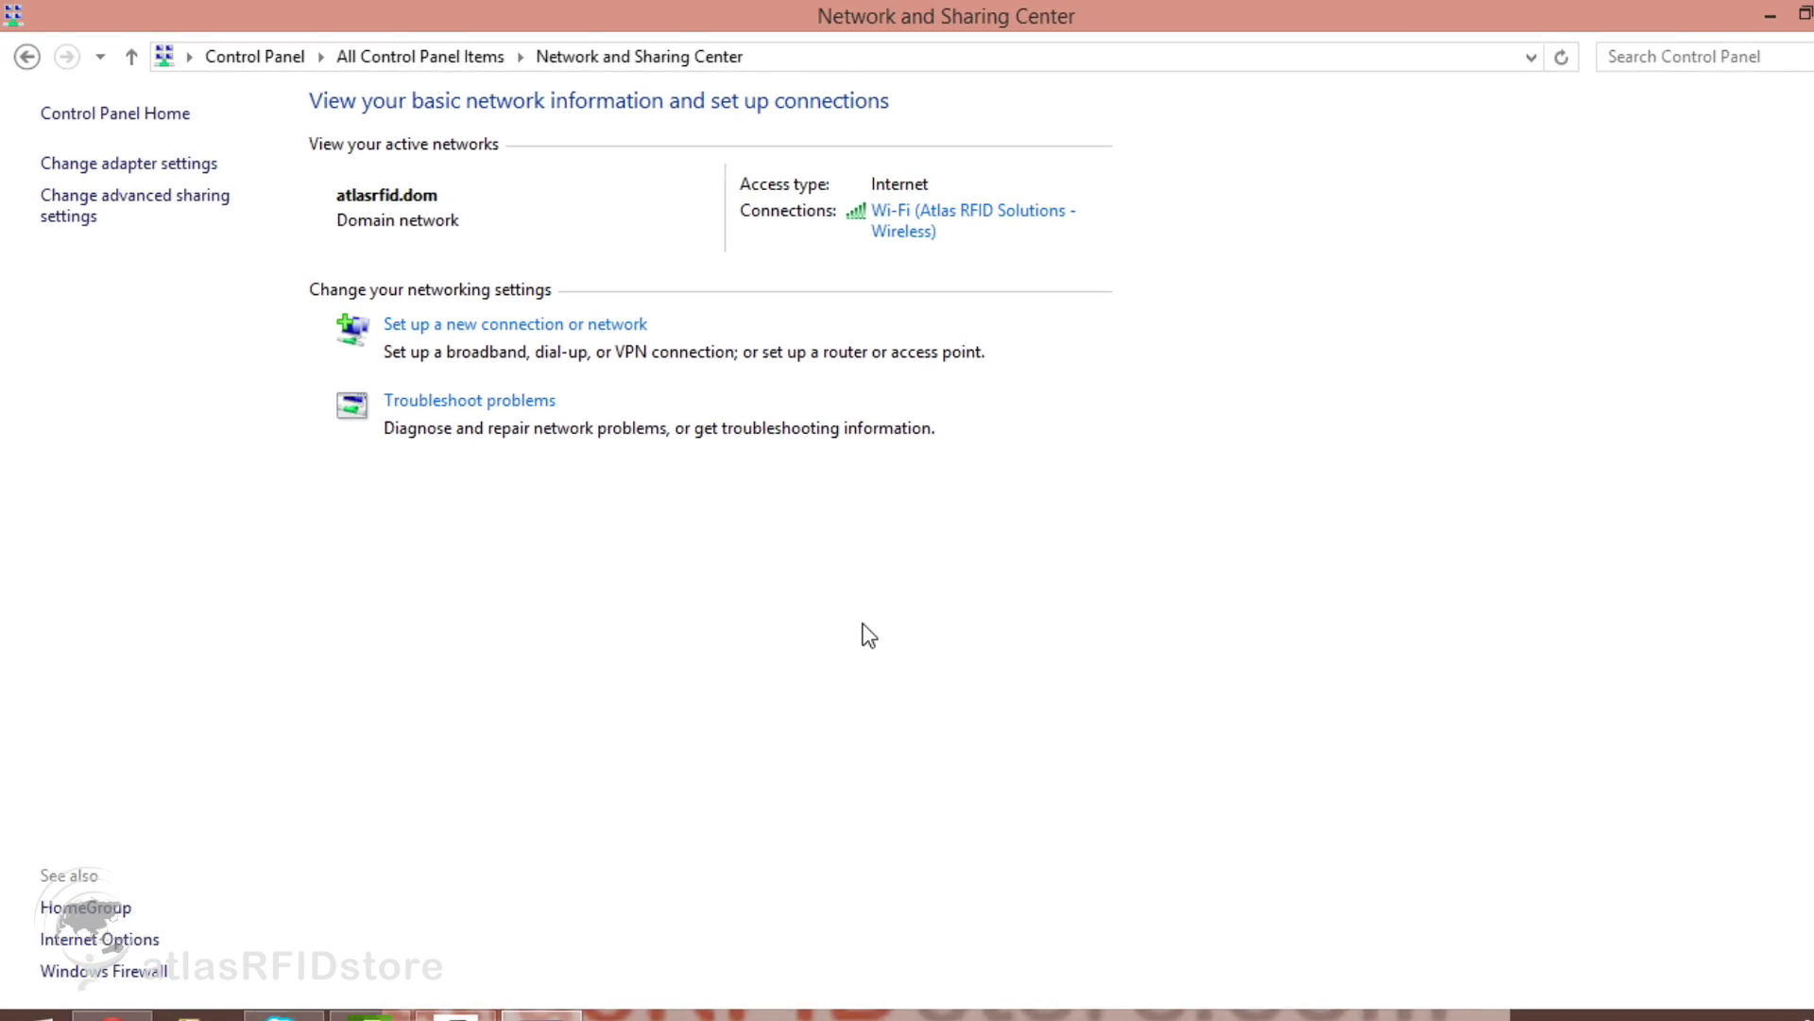
pyautogui.click(231, 223)
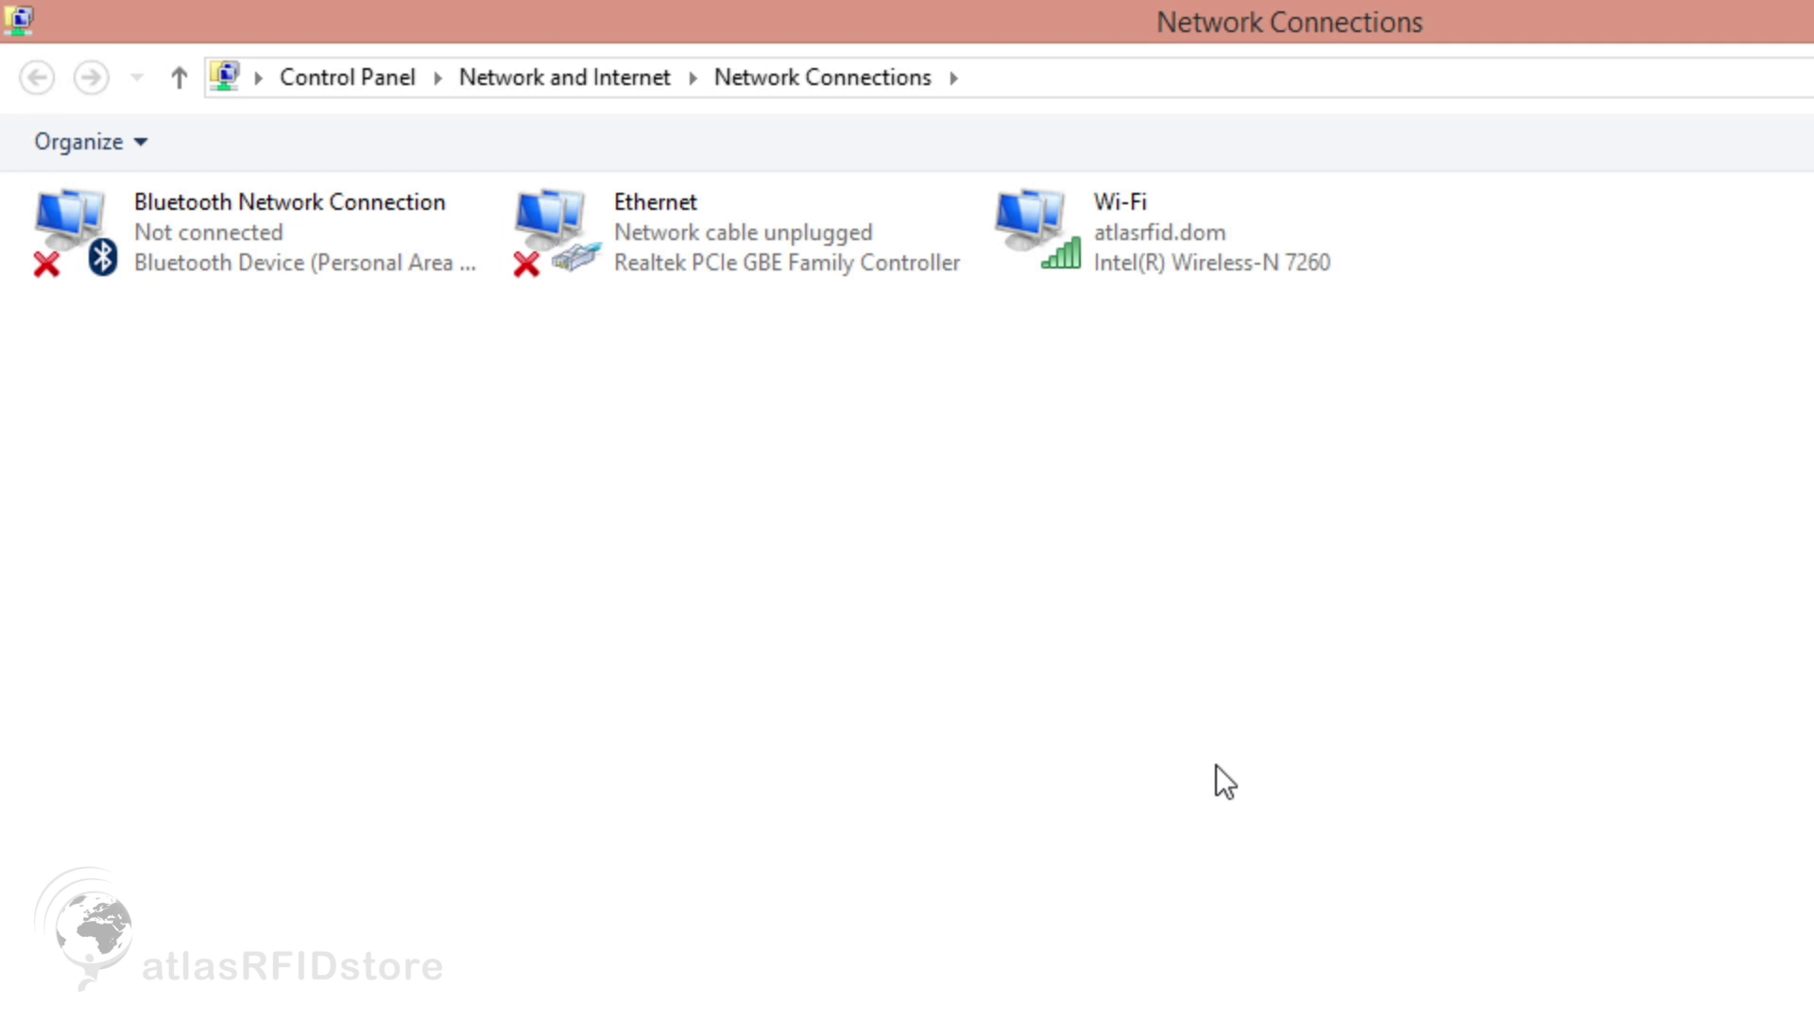
pyautogui.rightClick(1164, 270)
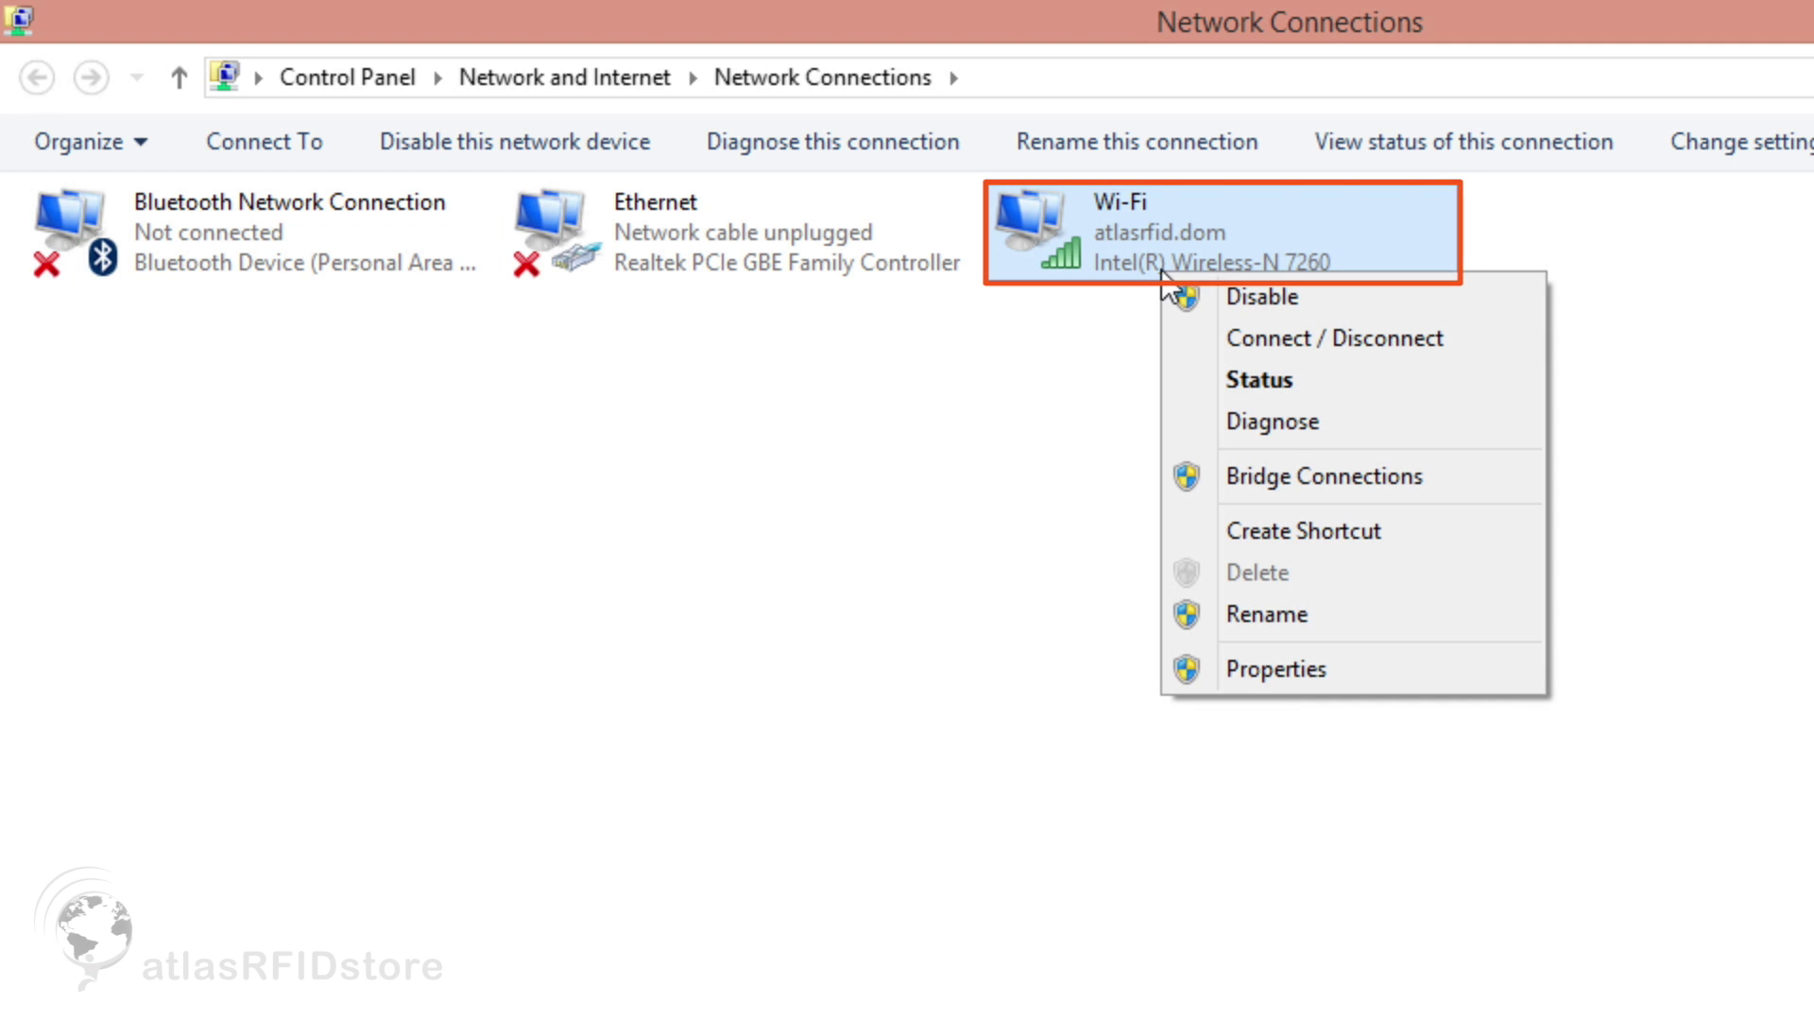
pyautogui.click(1221, 299)
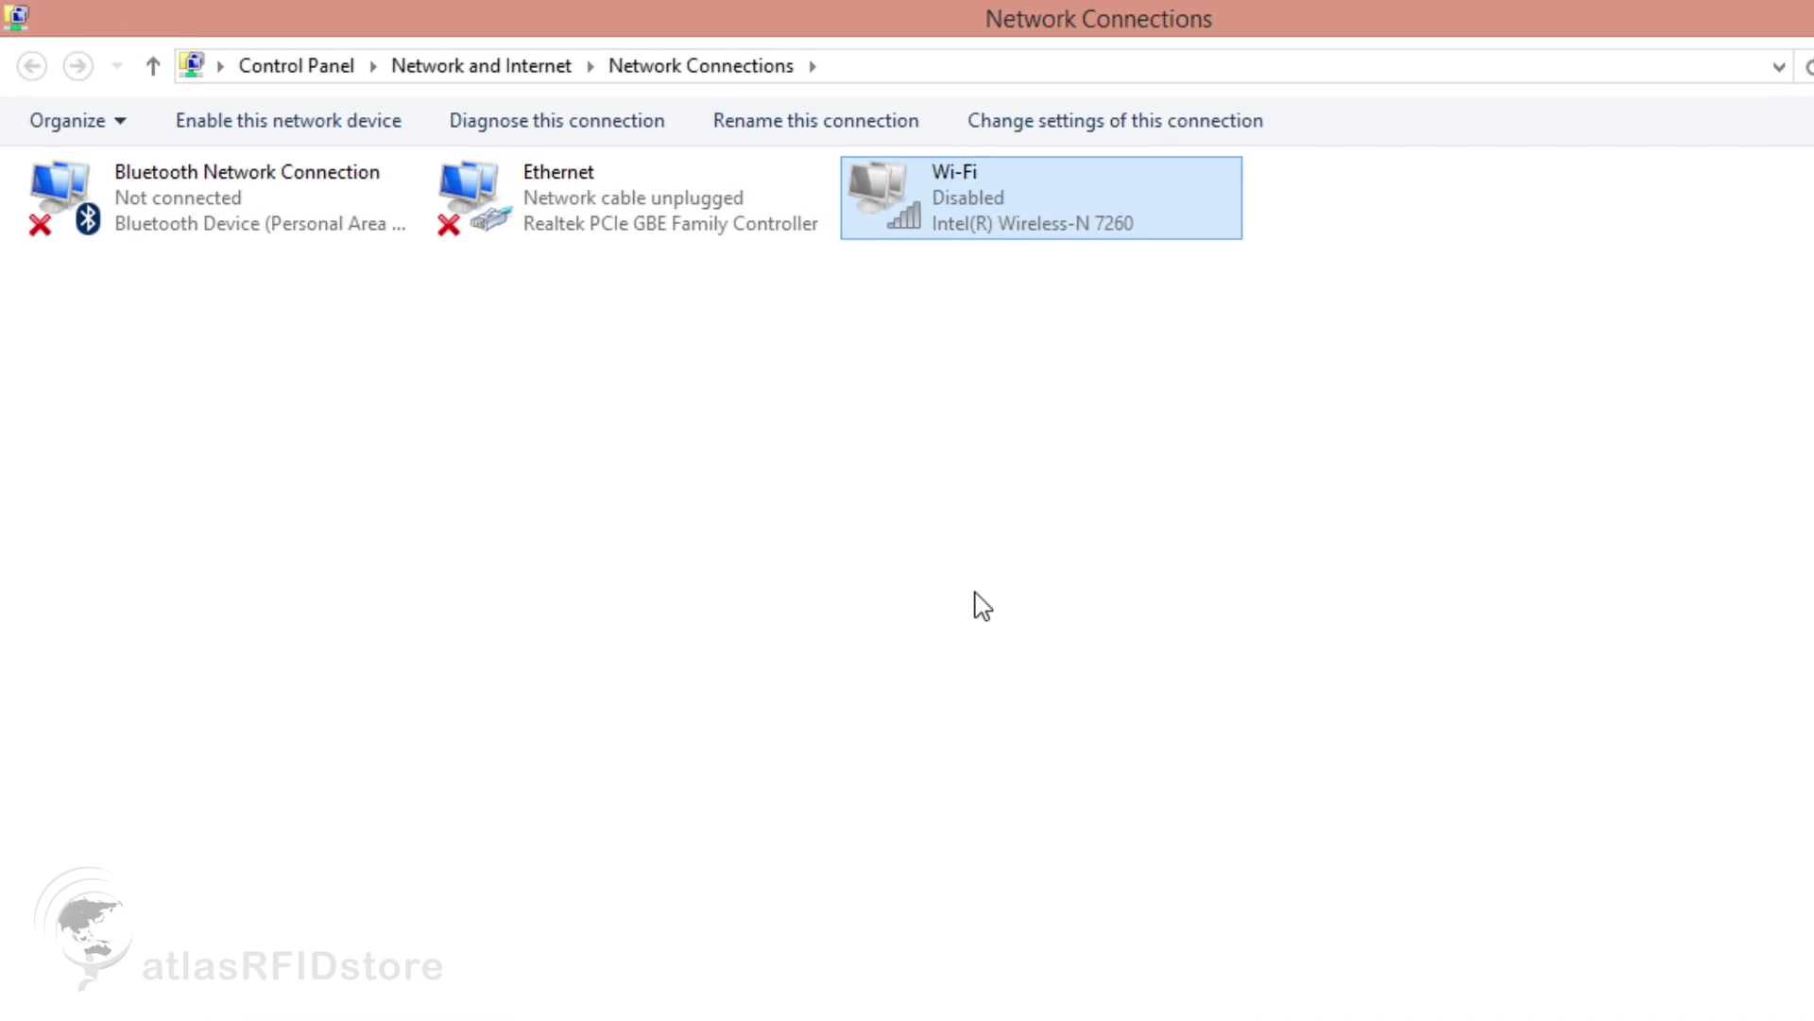
# - In Ethernet's TCP/IPv4 properties, confirm automatic IP address and DNS server settings
pyautogui.rightClick(762, 246)
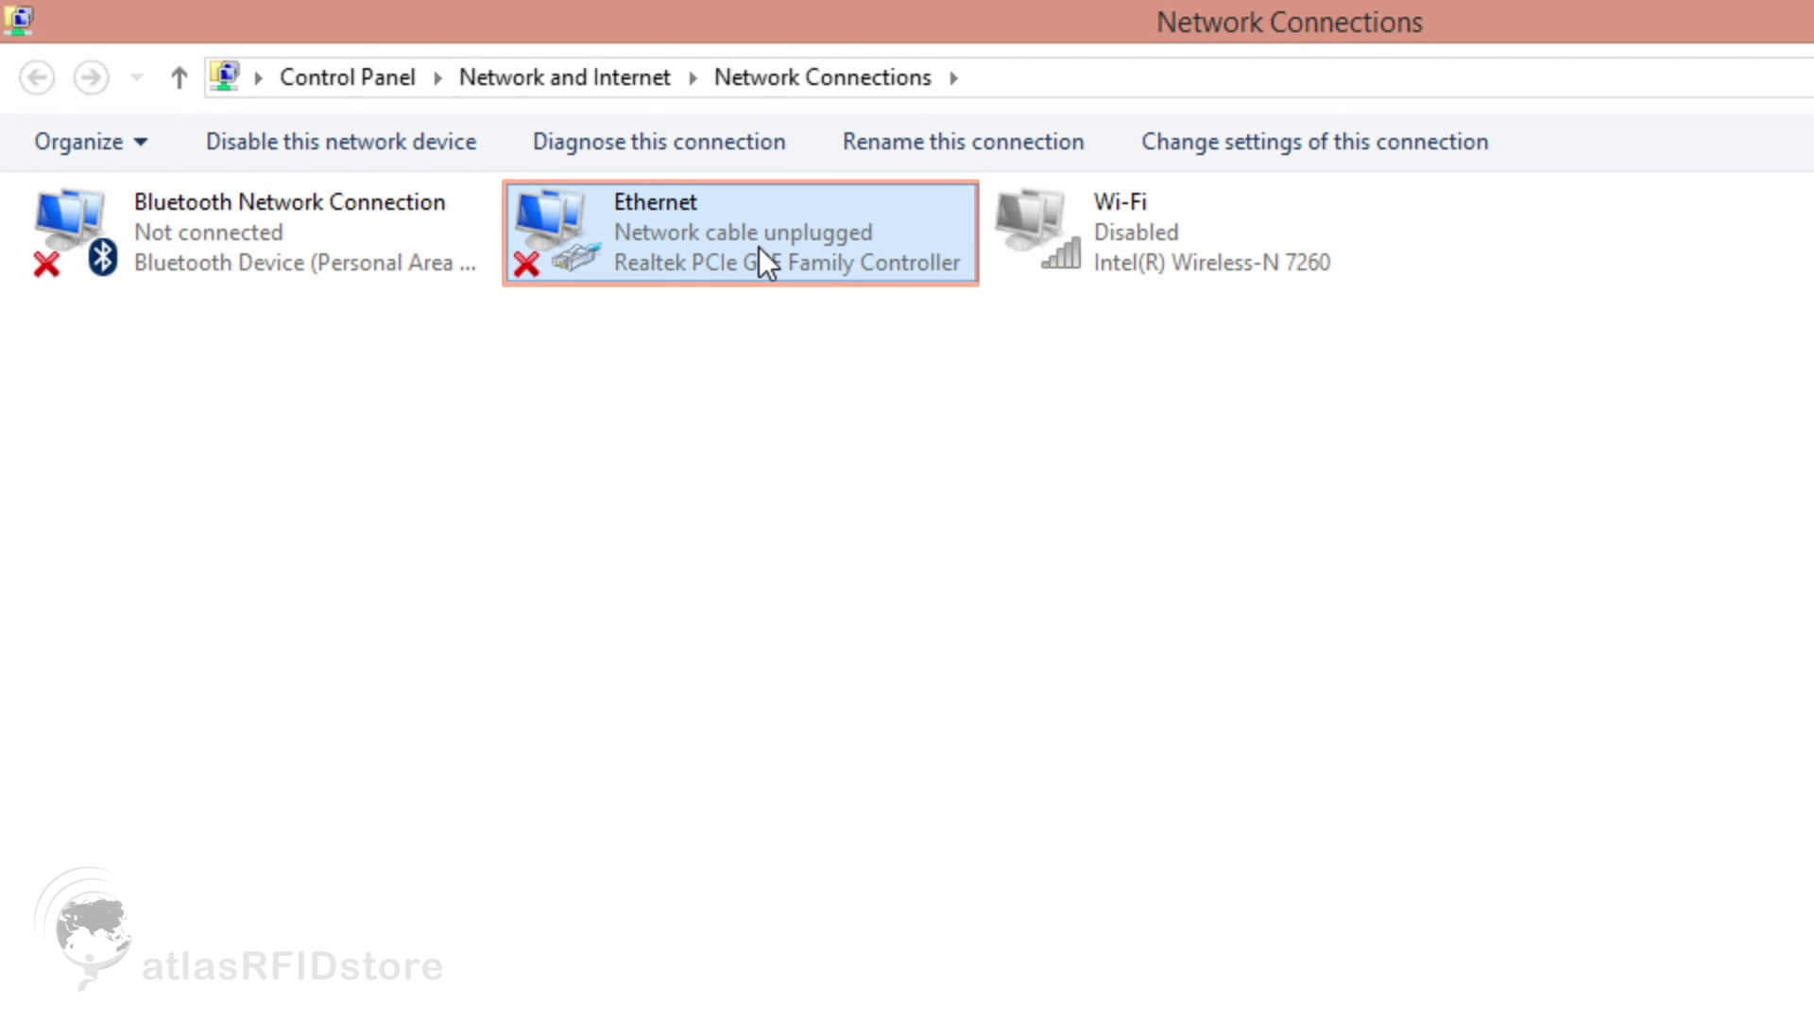
pyautogui.click(930, 603)
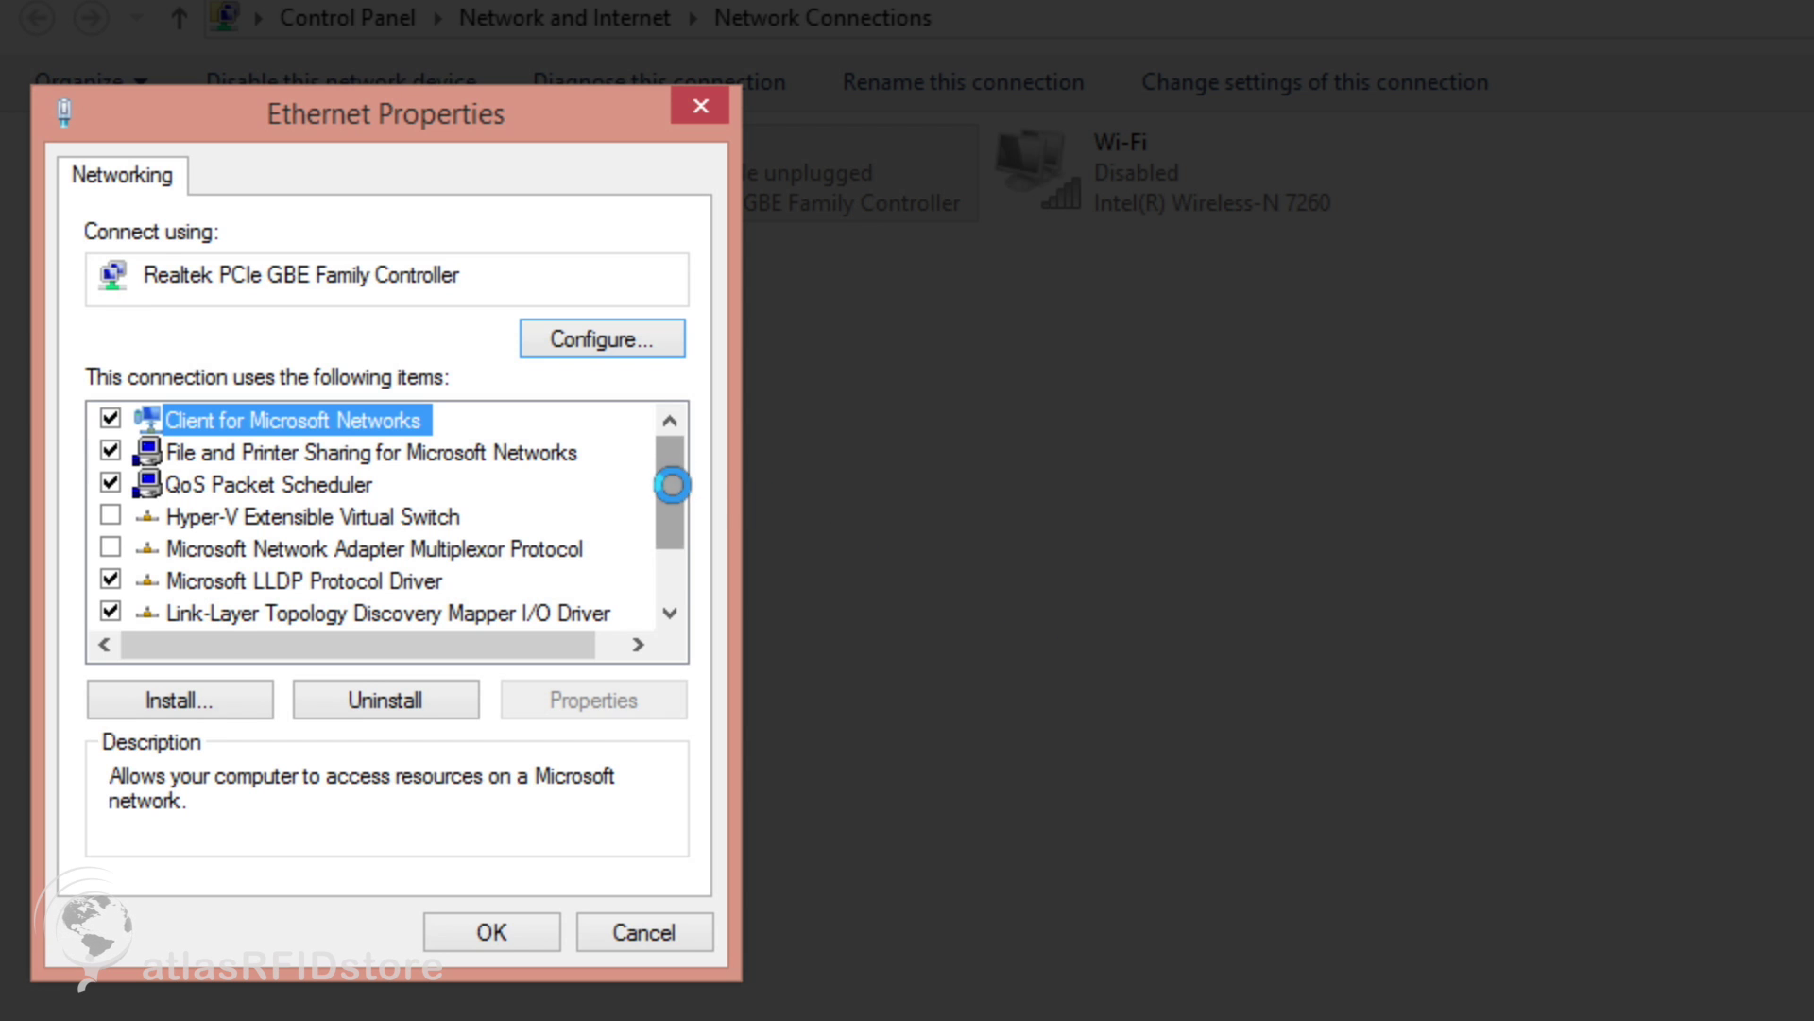
pyautogui.moveTo(677, 483); pyautogui.dragTo(667, 561)
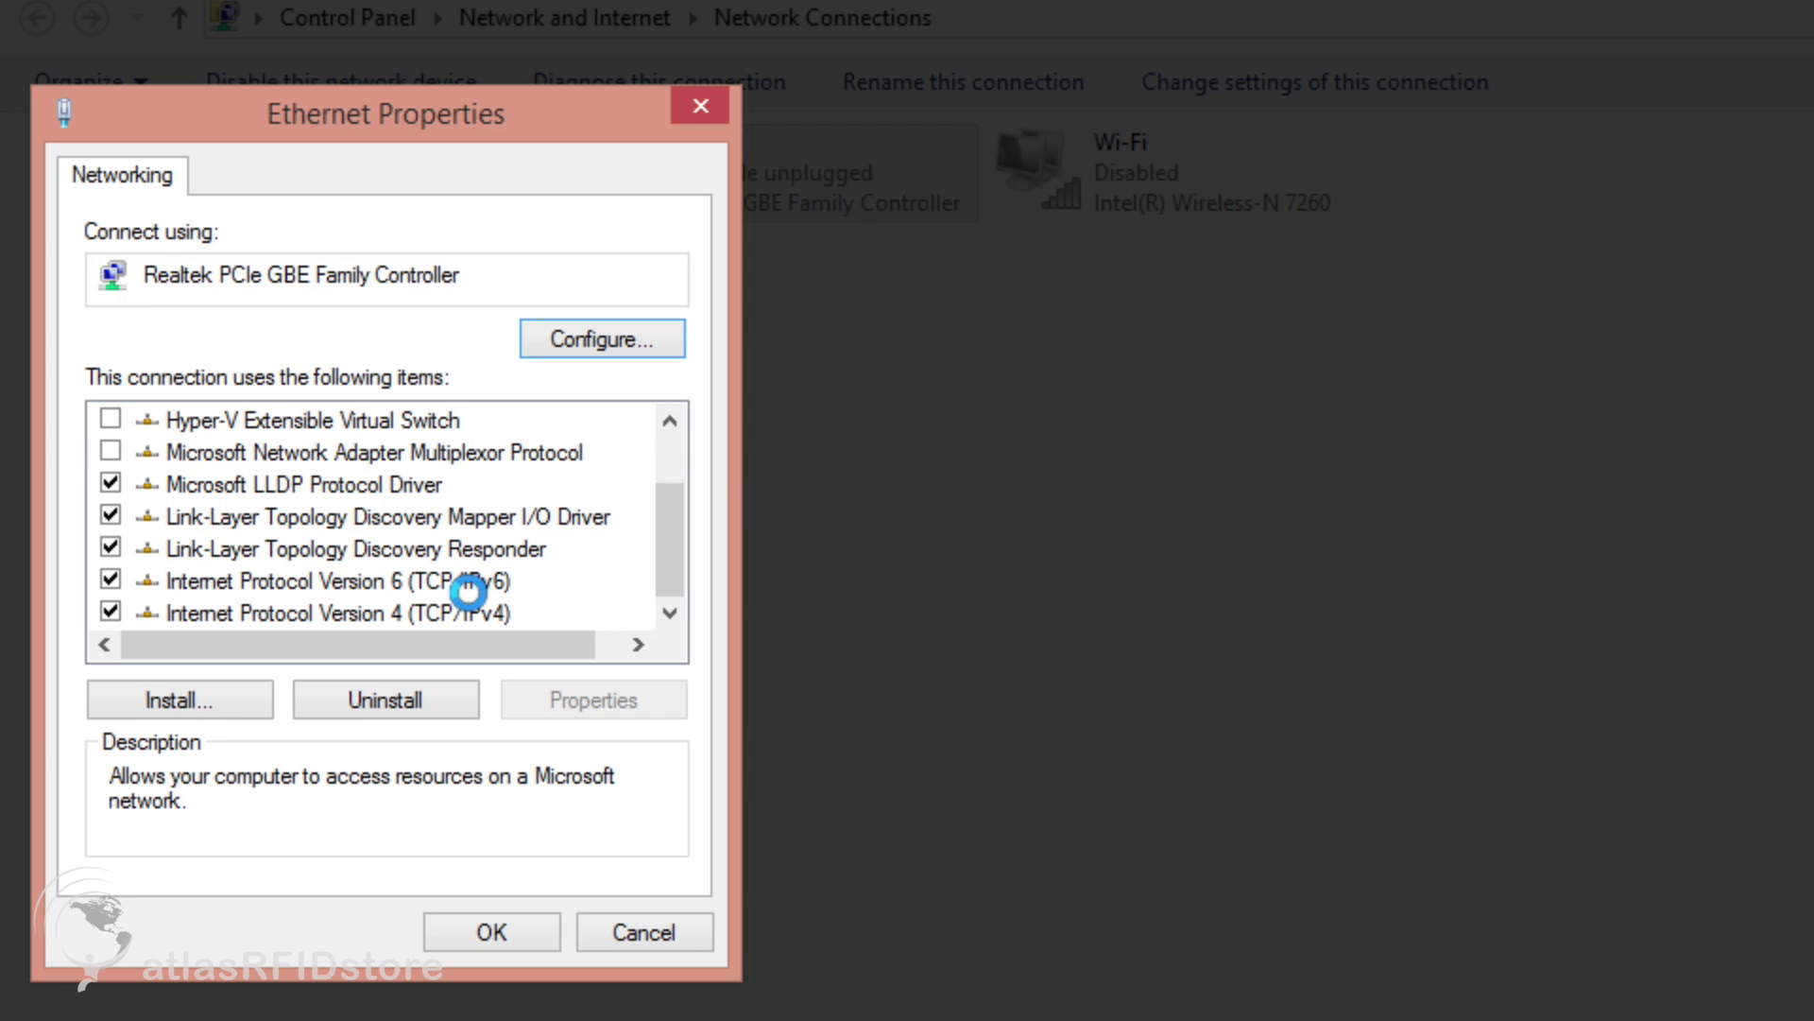
pyautogui.click(467, 607)
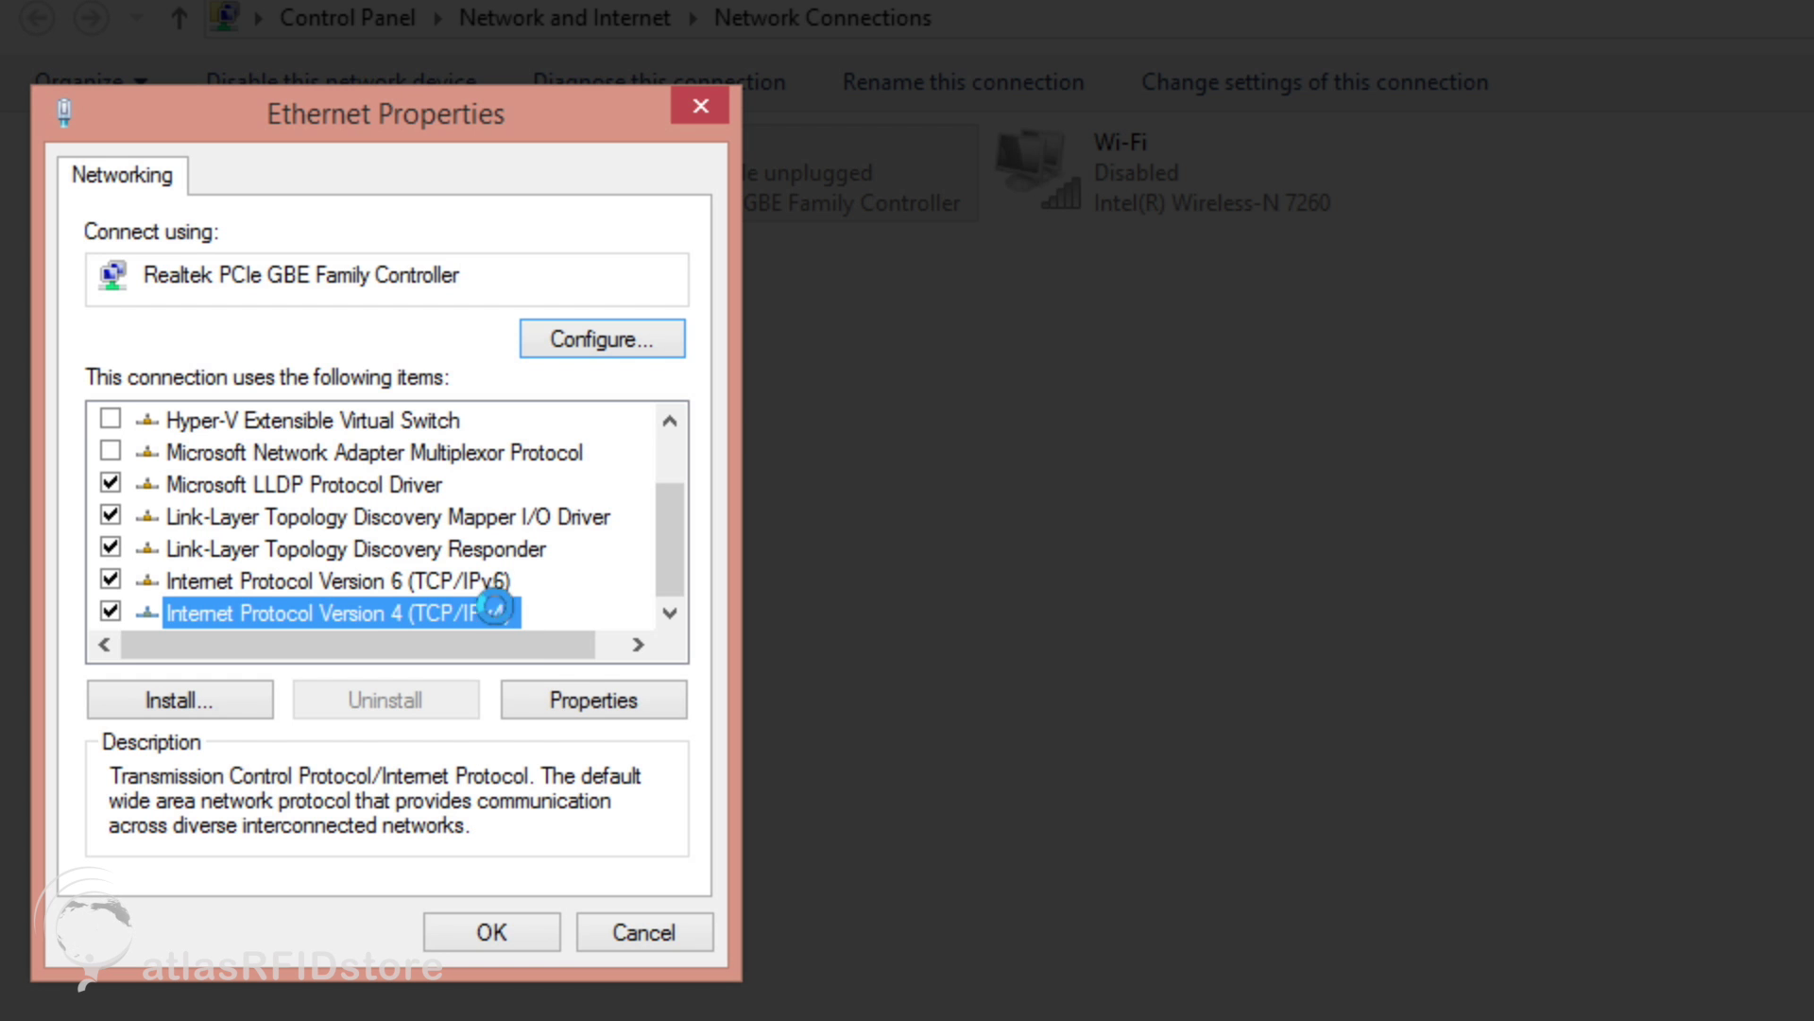
pyautogui.click(587, 693)
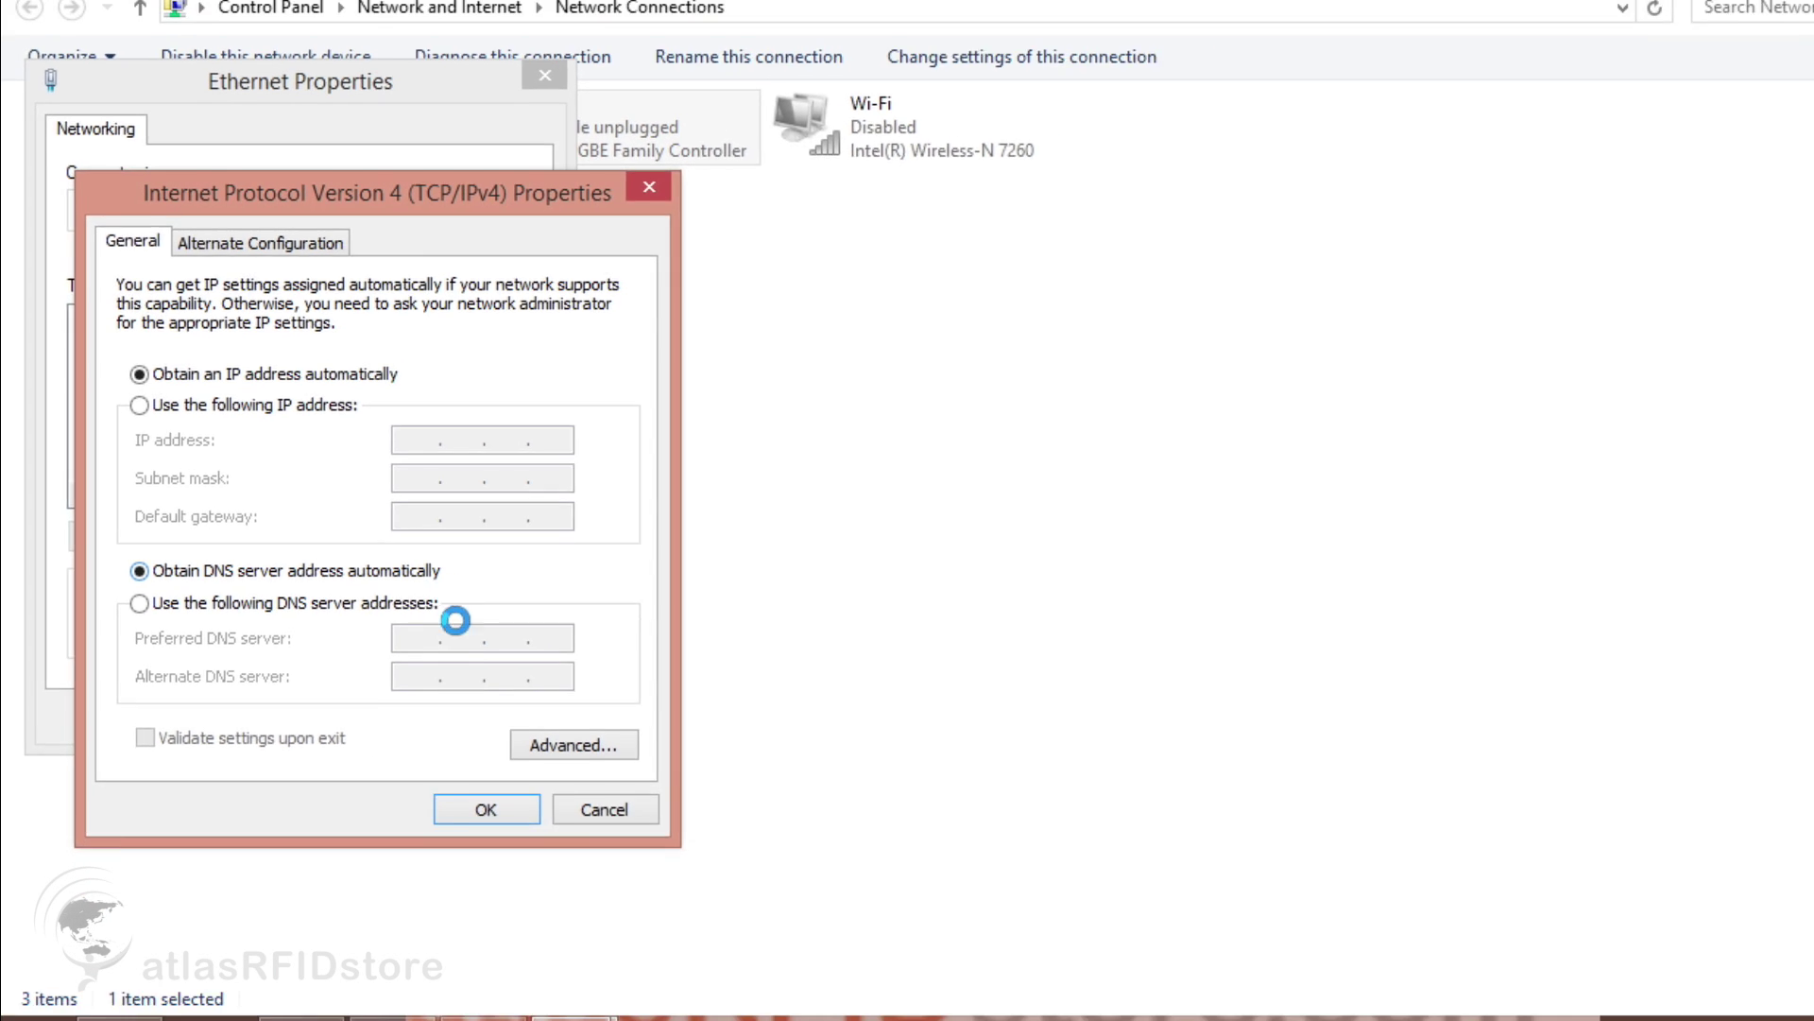
pyautogui.click(442, 782)
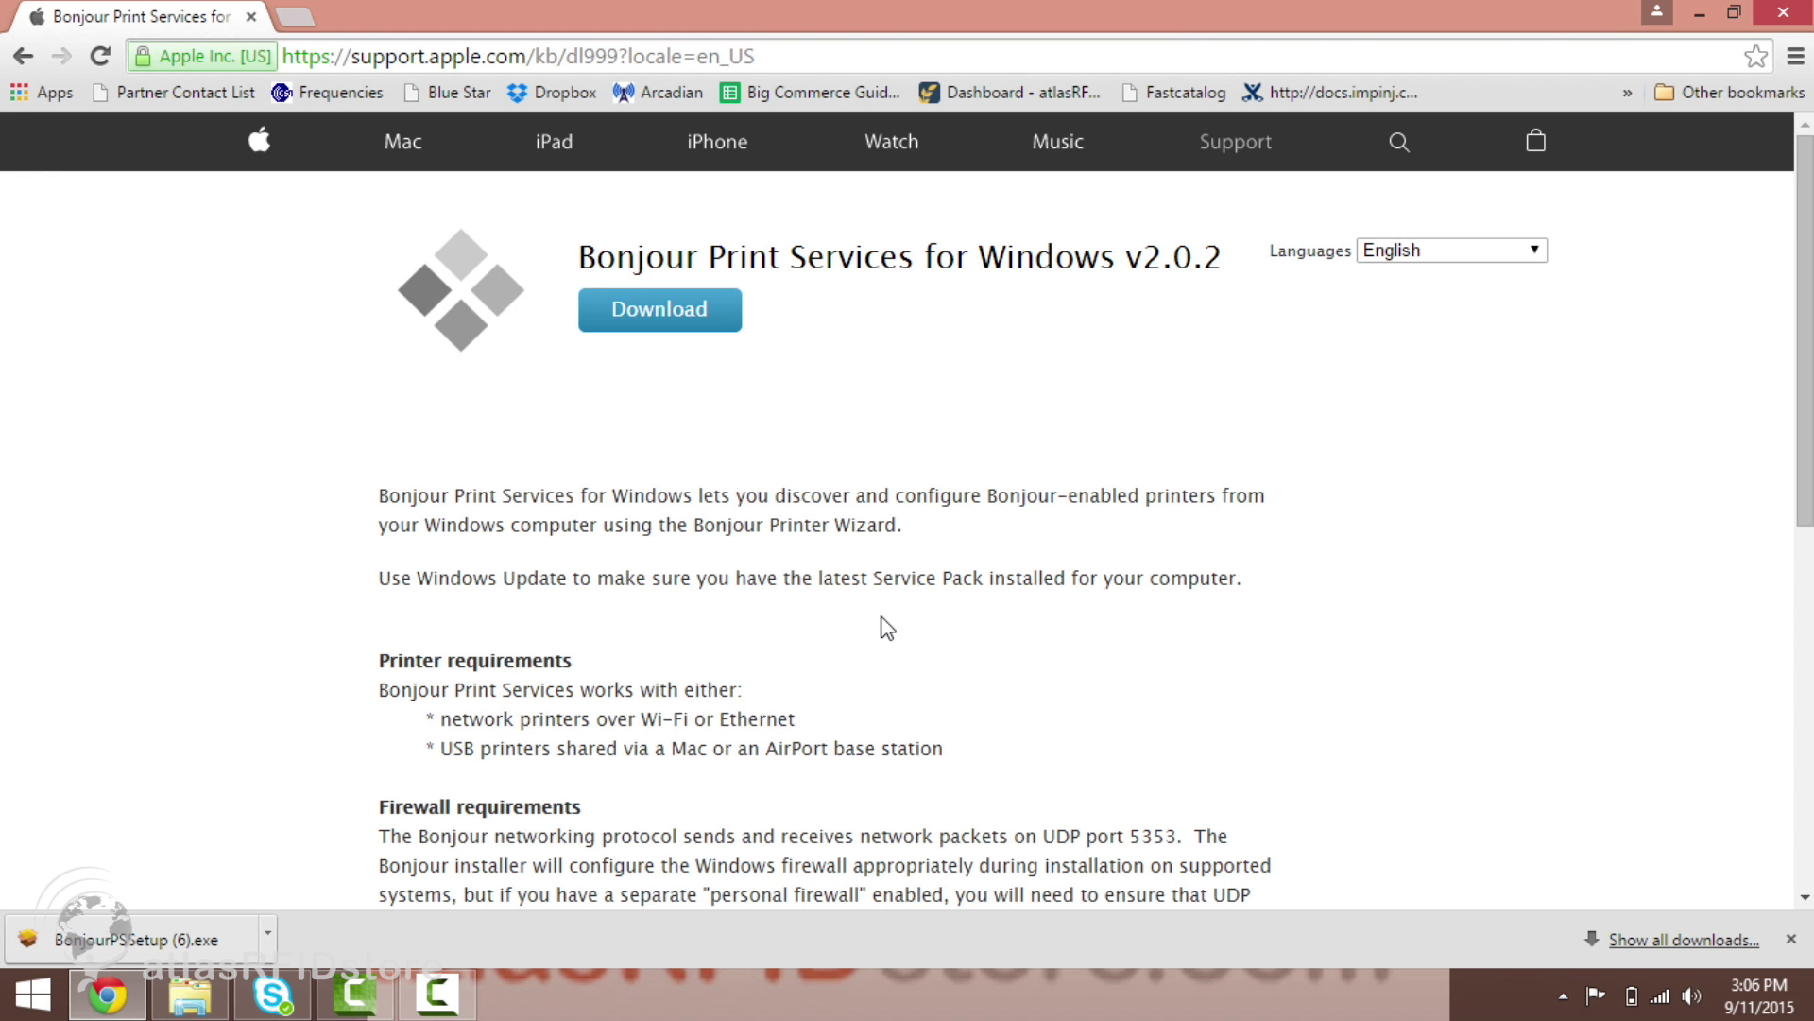
# - Run the Bonjour installer, accepting the license and UAC prompt, through to Finish
pyautogui.click(135, 939)
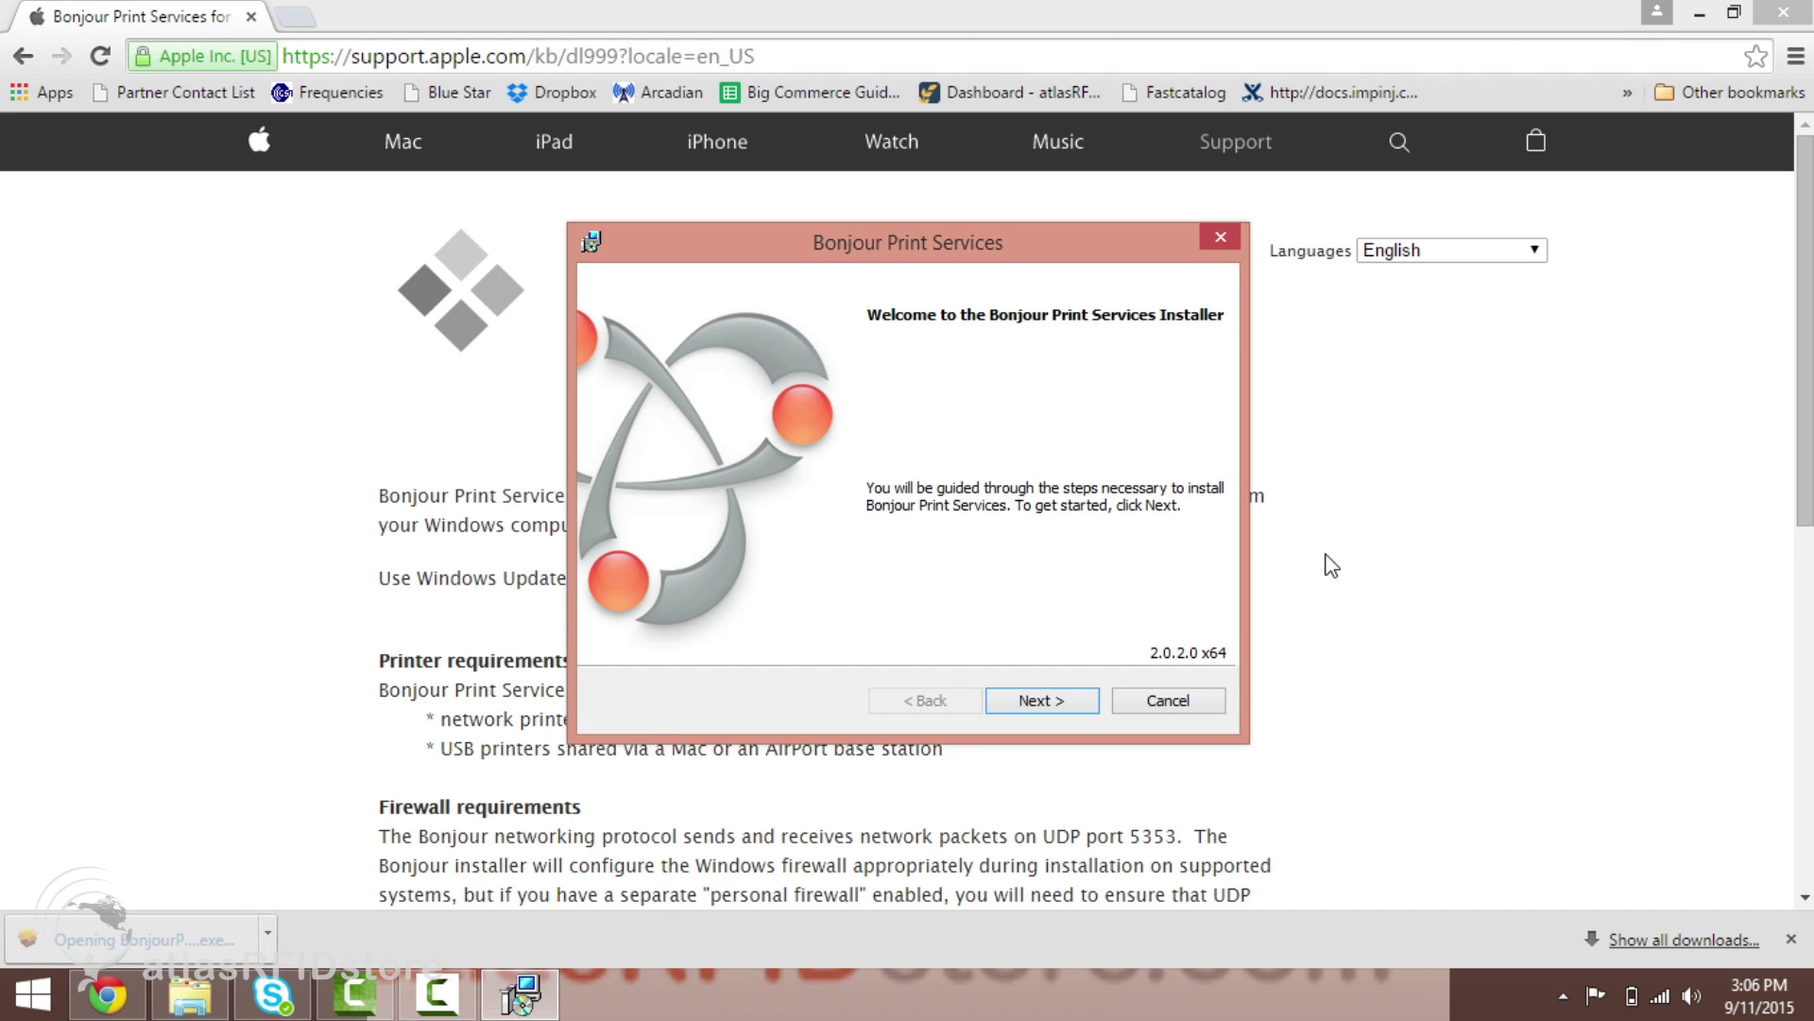
pyautogui.click(1068, 695)
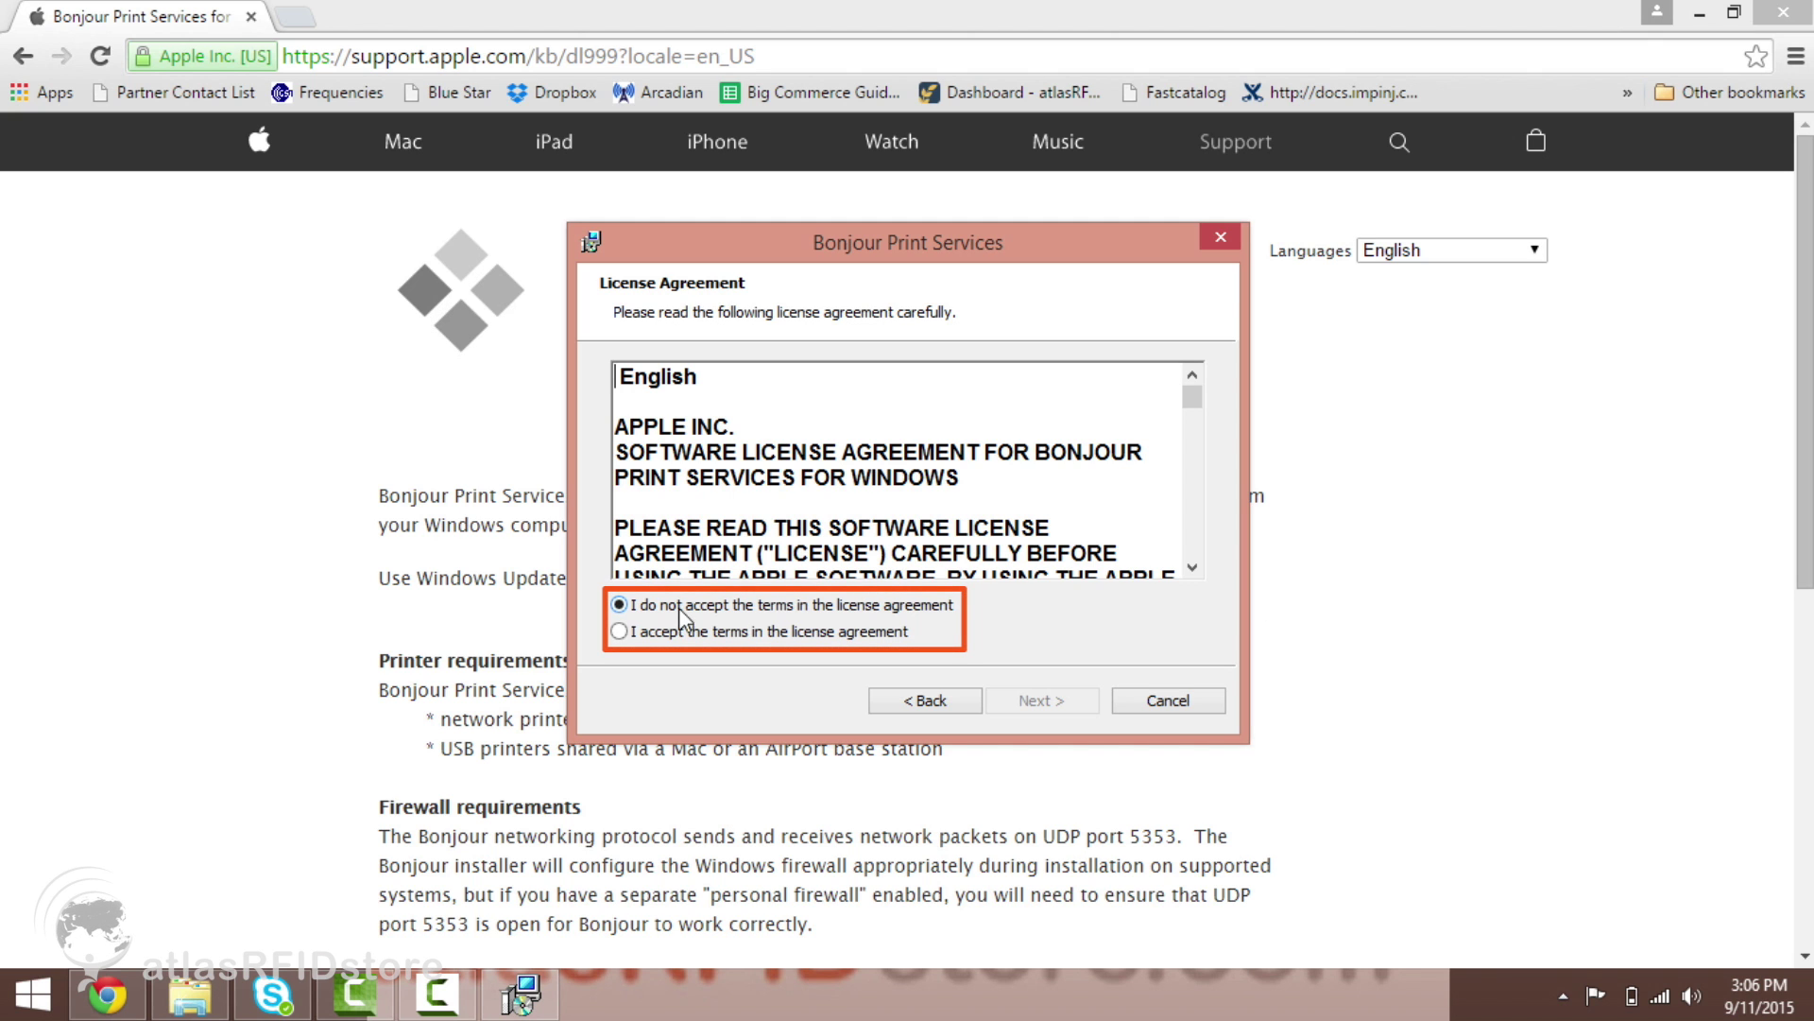
pyautogui.click(630, 635)
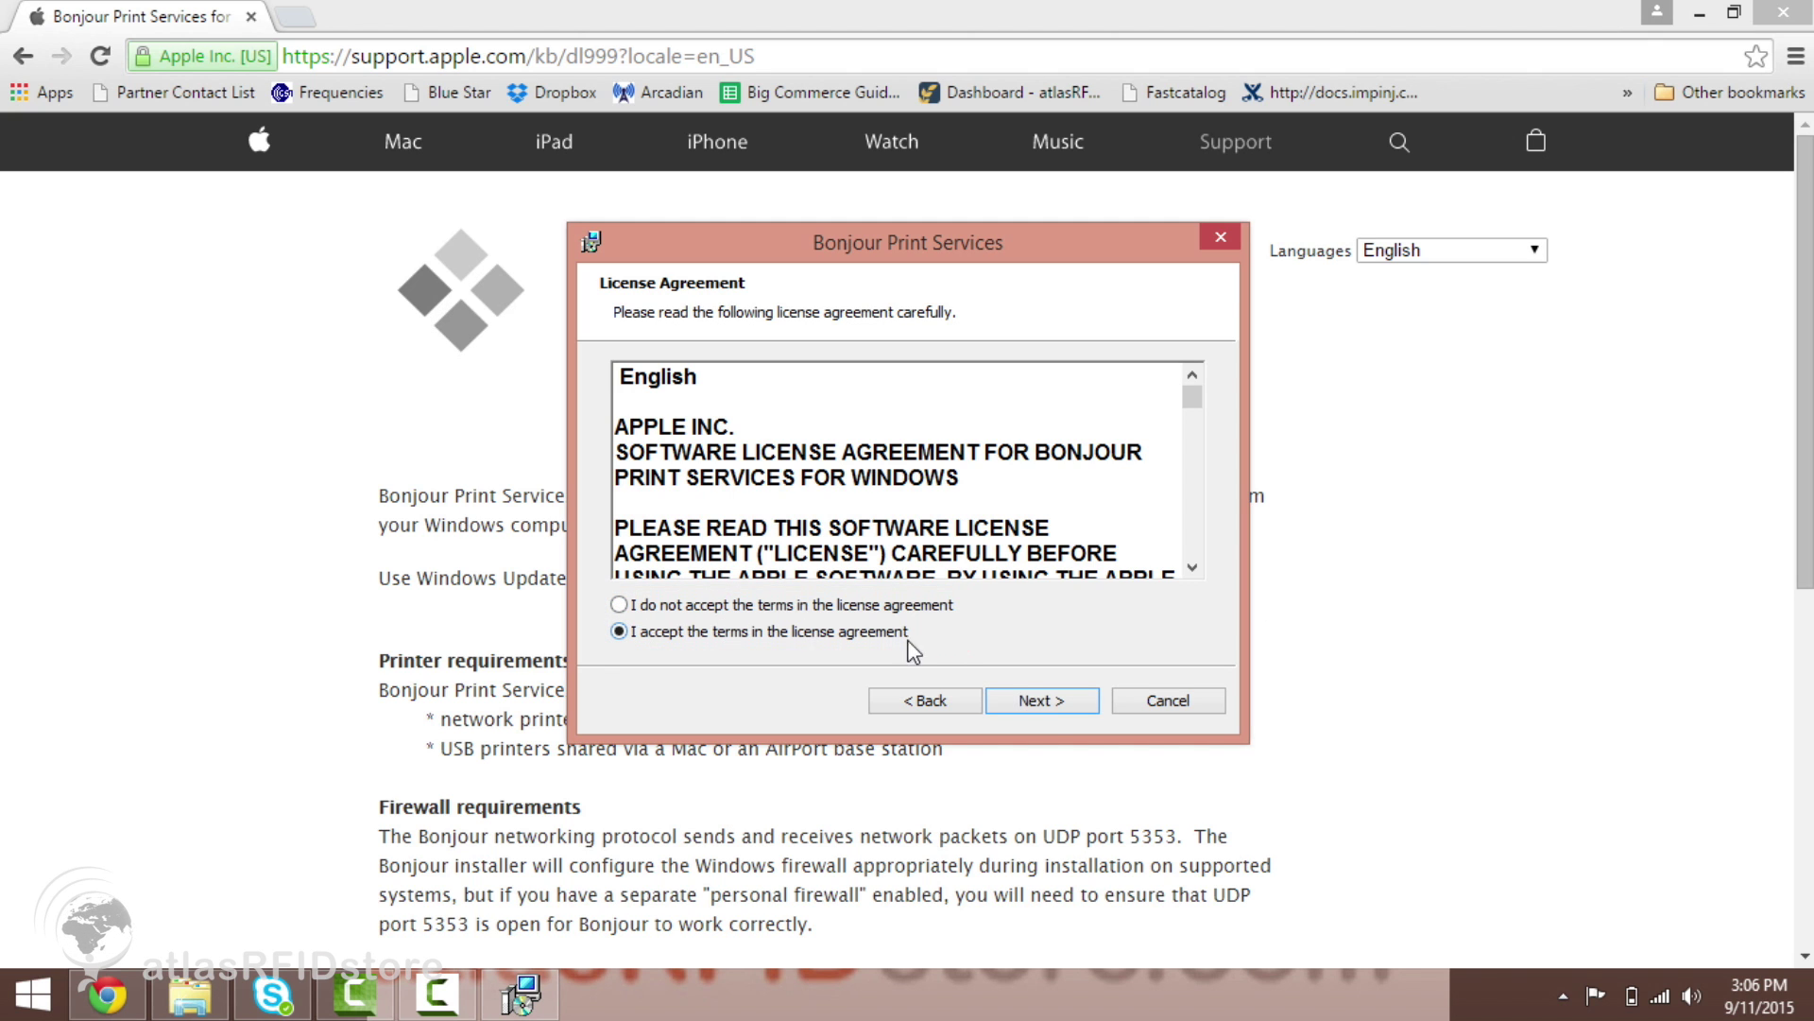
pyautogui.click(1052, 712)
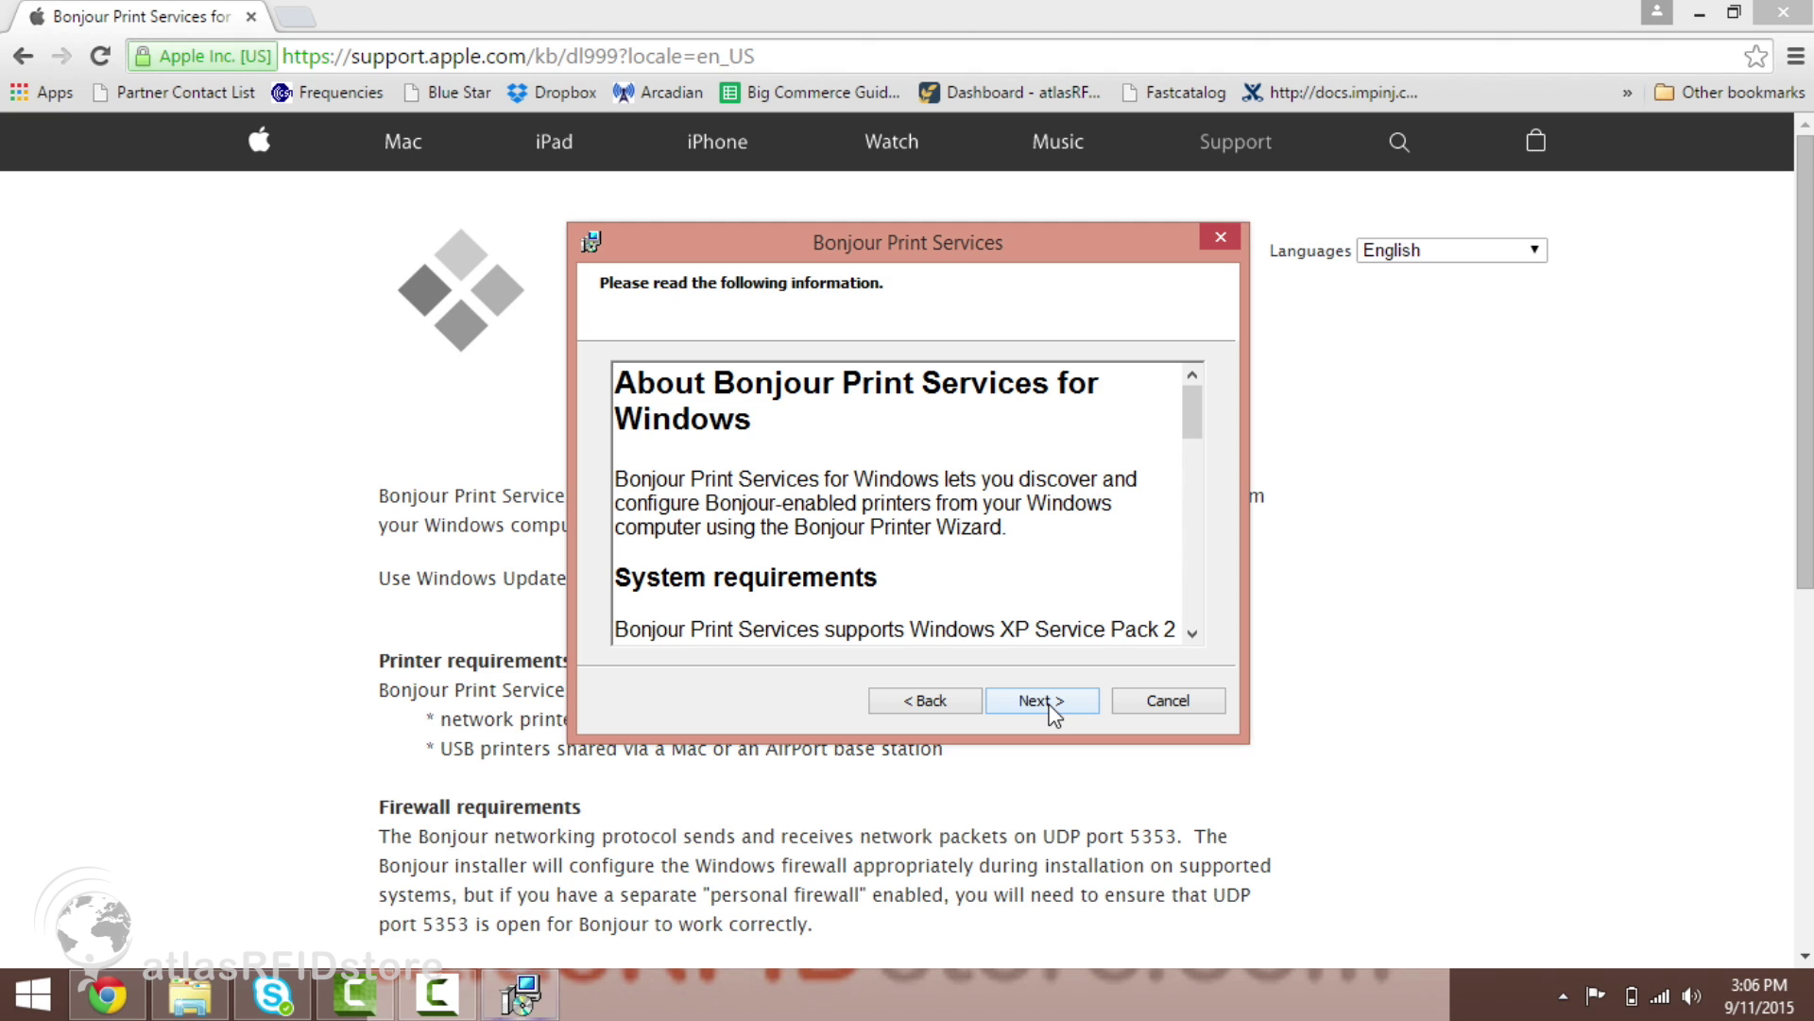
pyautogui.click(1053, 713)
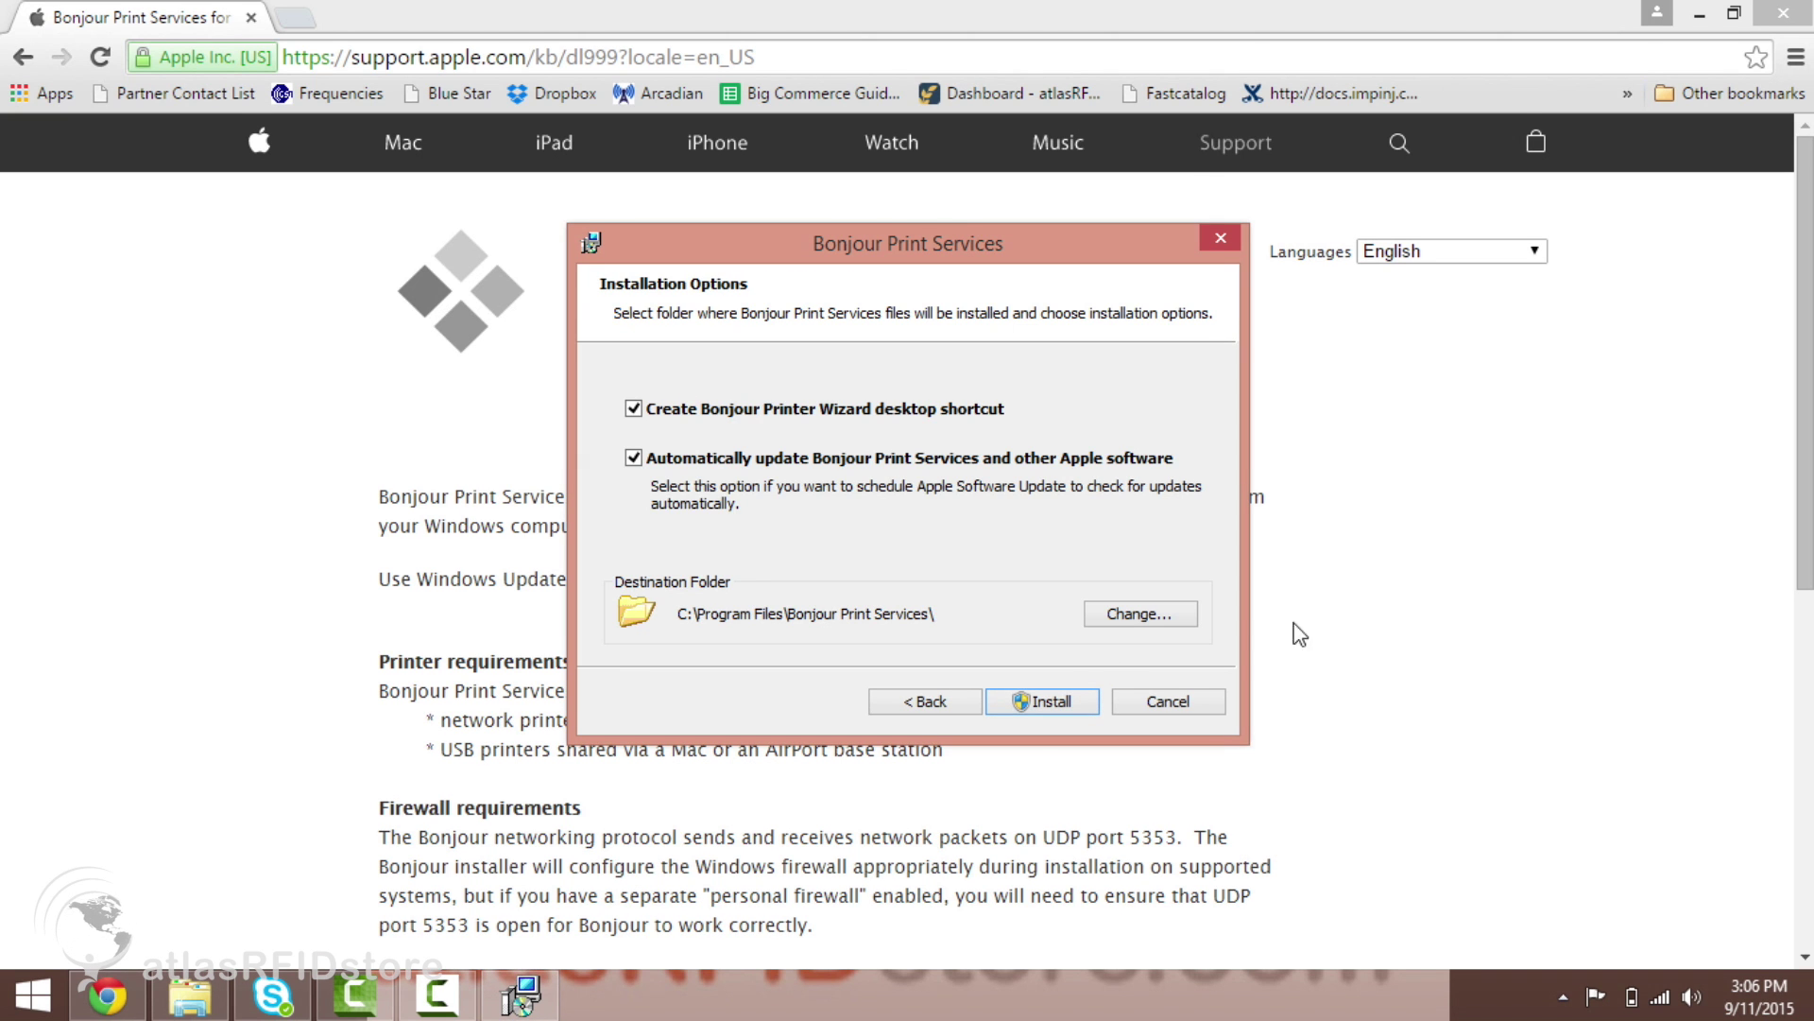
pyautogui.click(1062, 700)
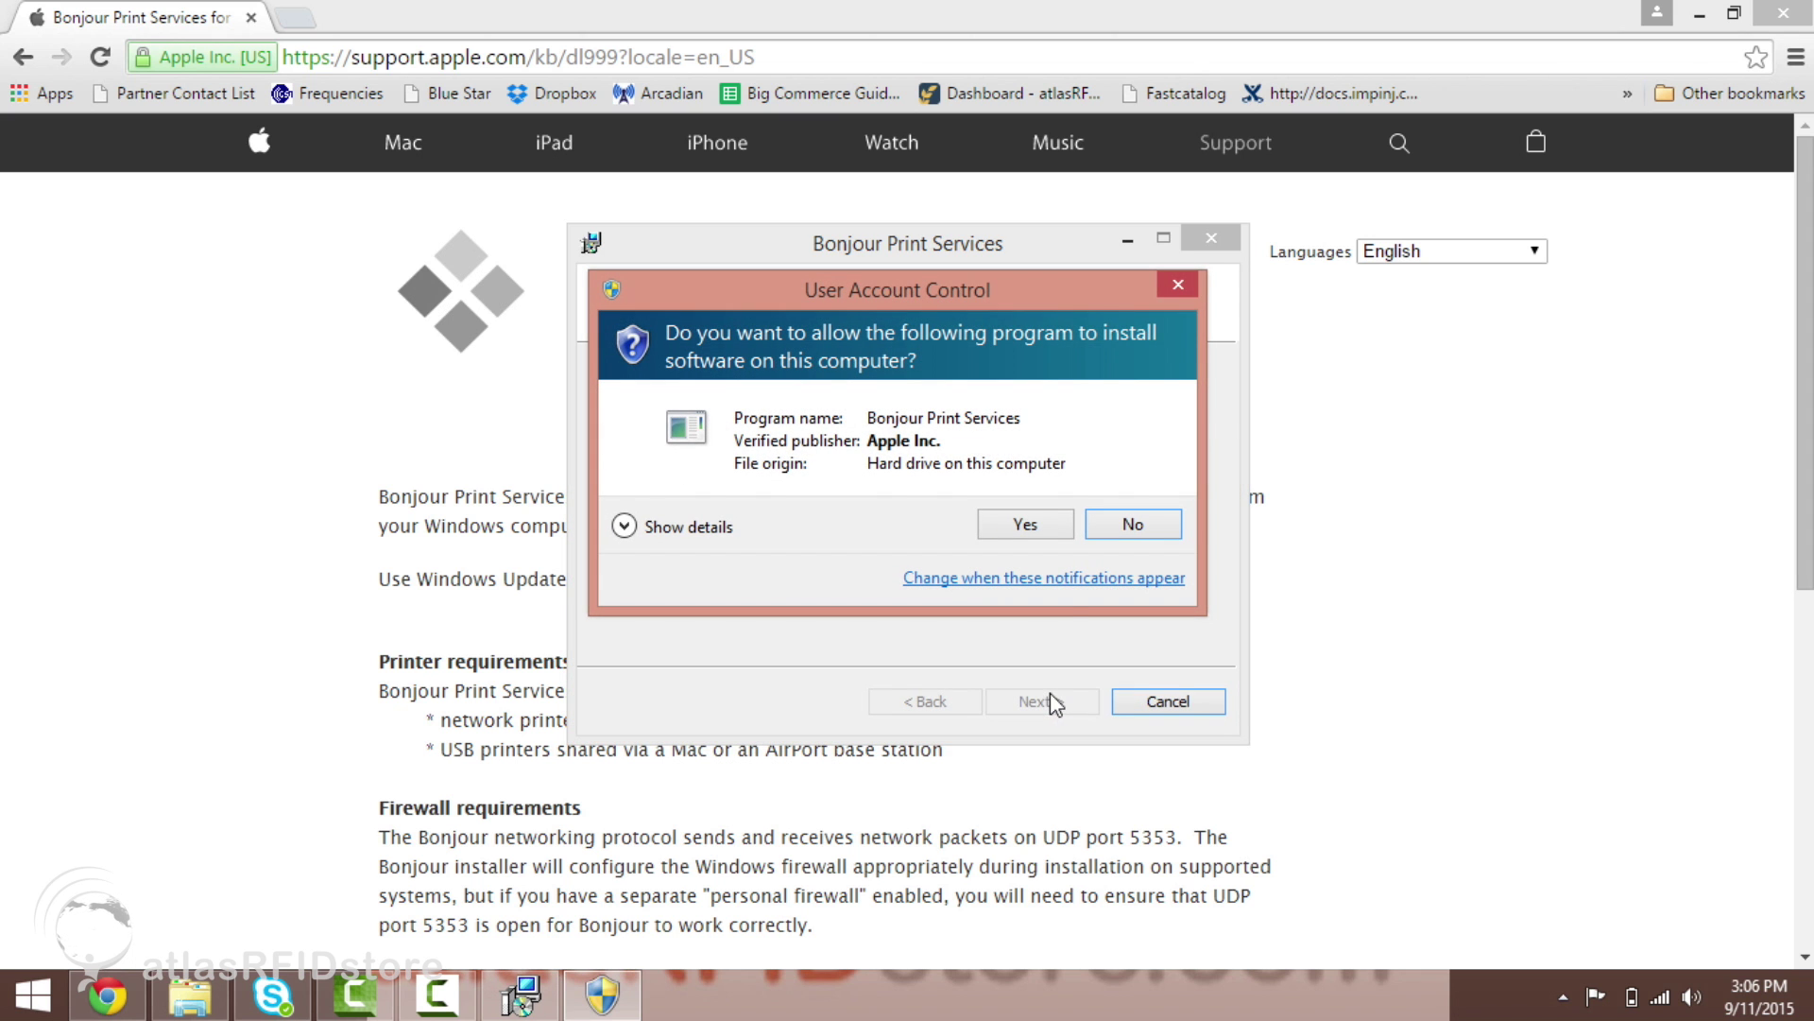
pyautogui.click(1045, 527)
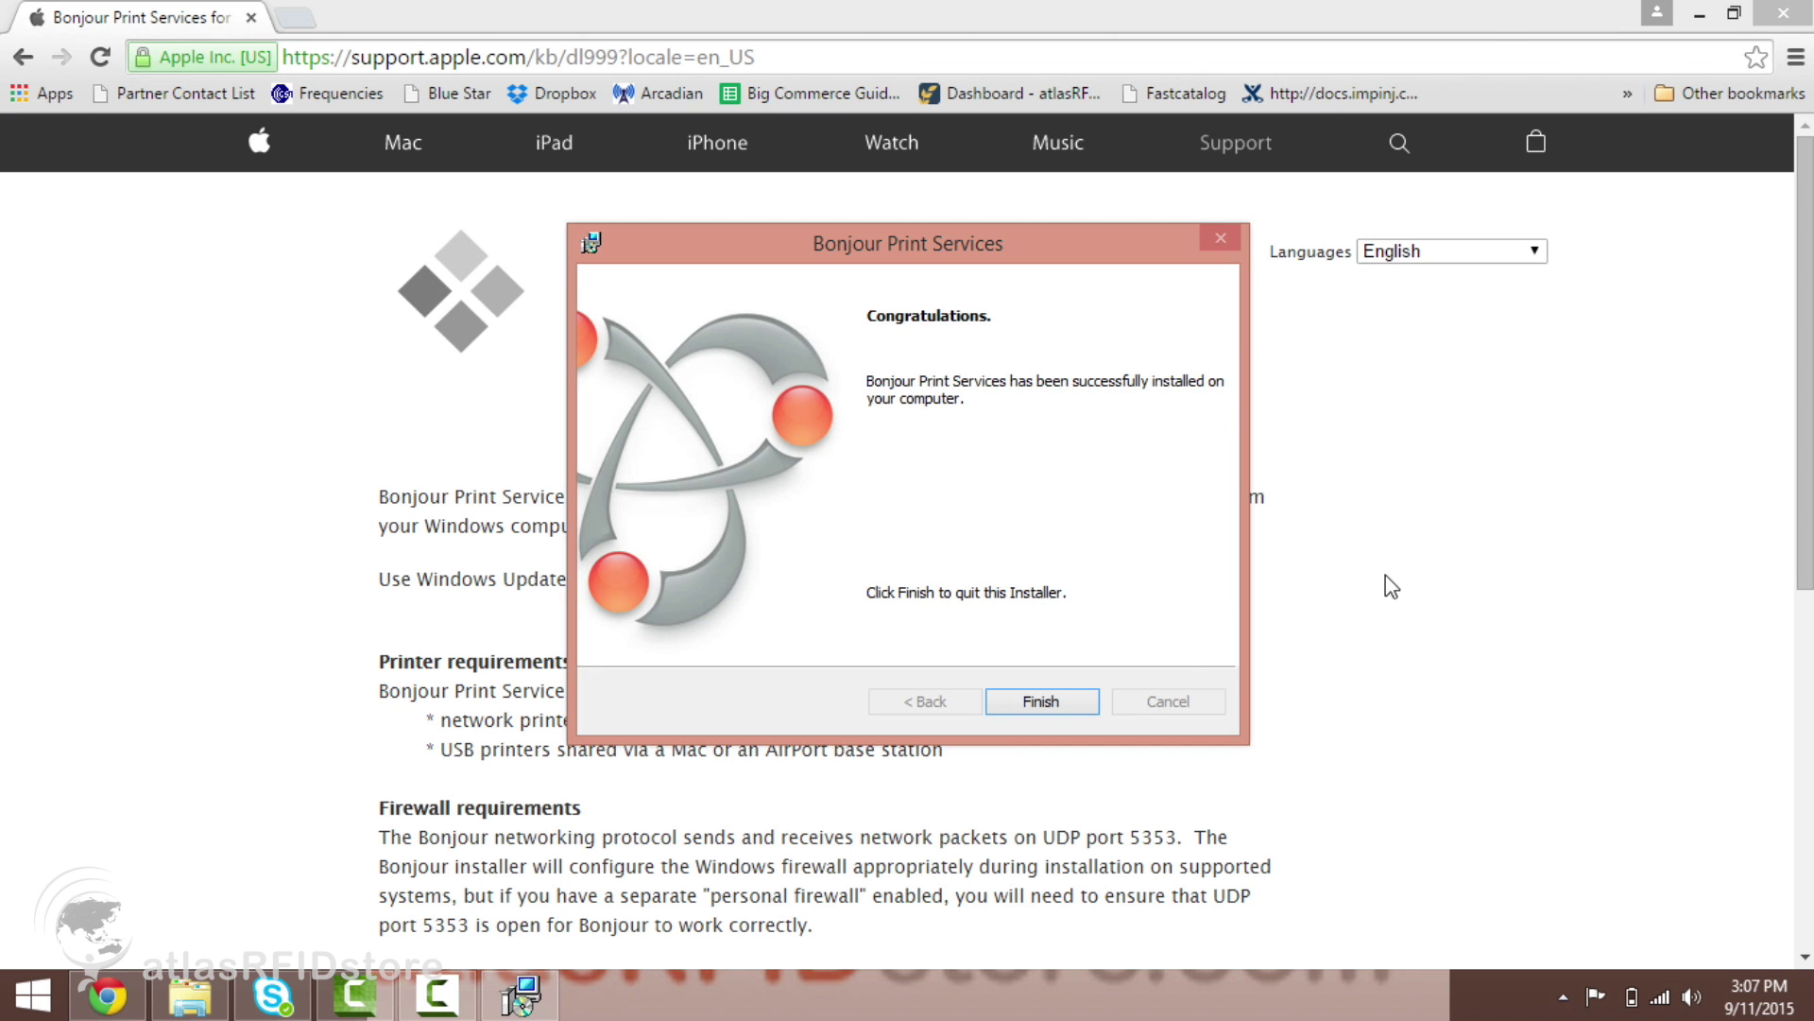
pyautogui.click(1053, 701)
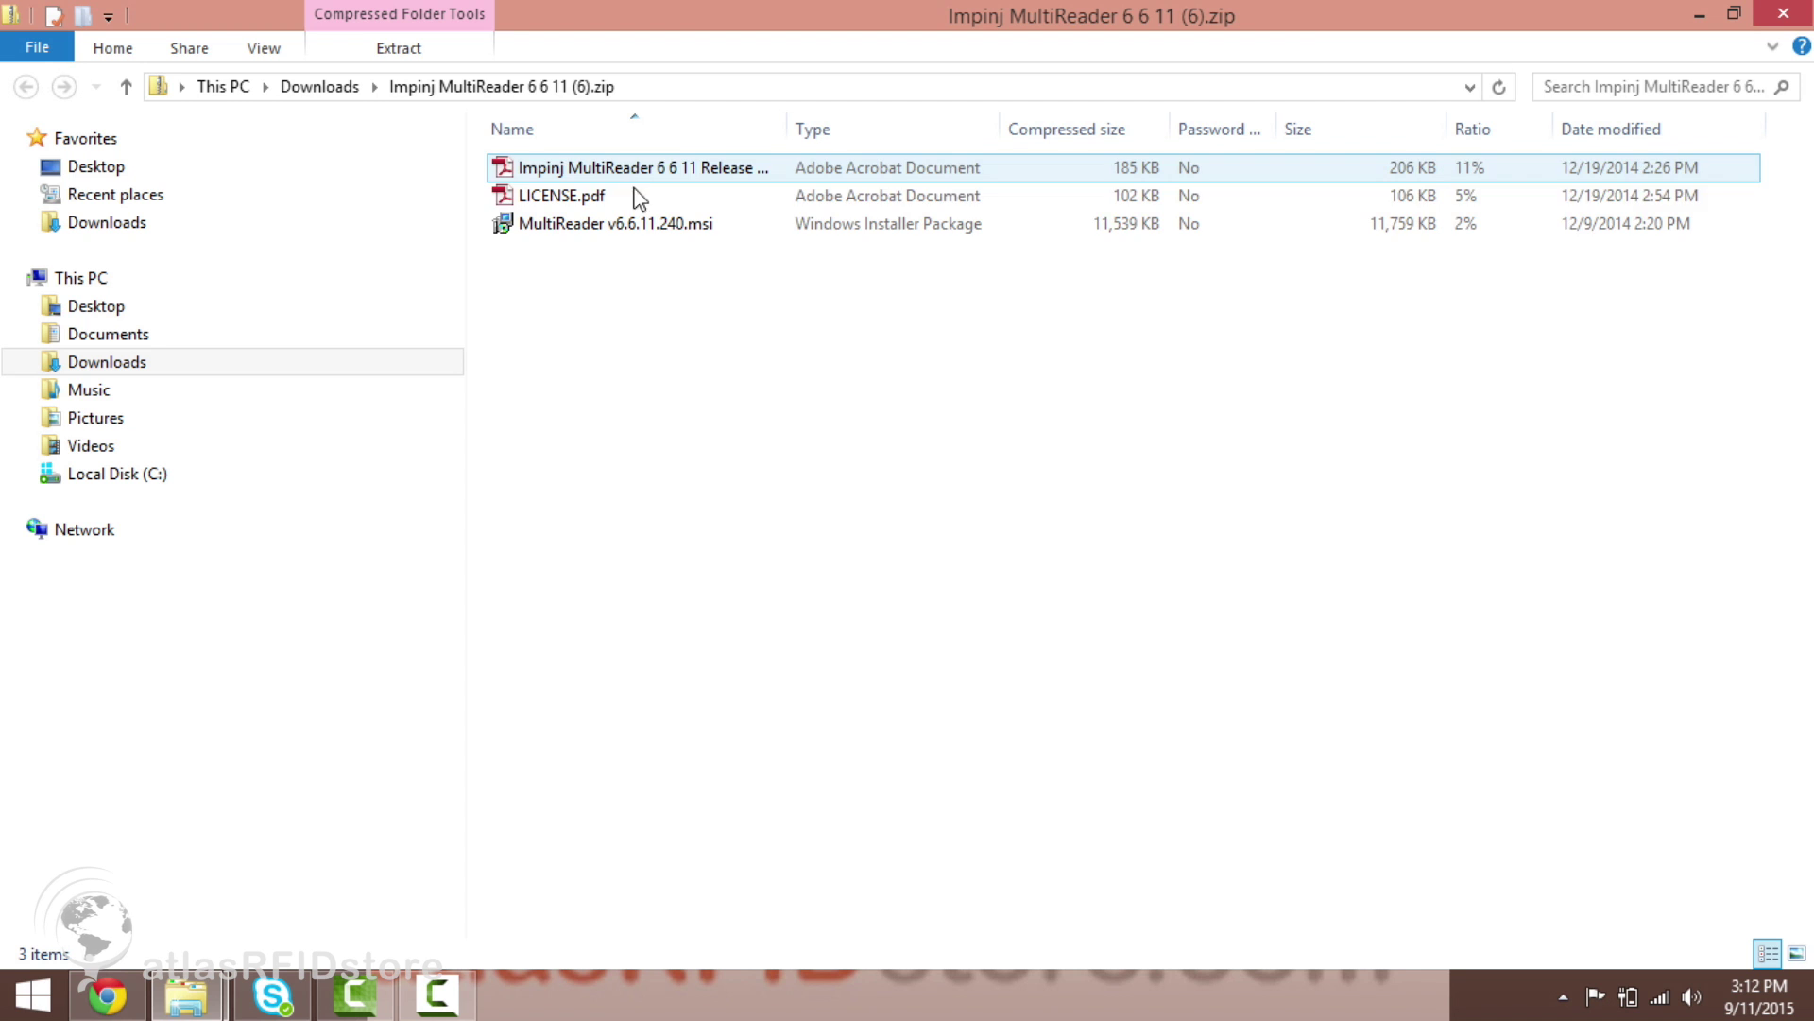
# - Run the MultiReader .msi setup, accepting the license and keeping the default folder, then close it
pyautogui.doubleClick(723, 225)
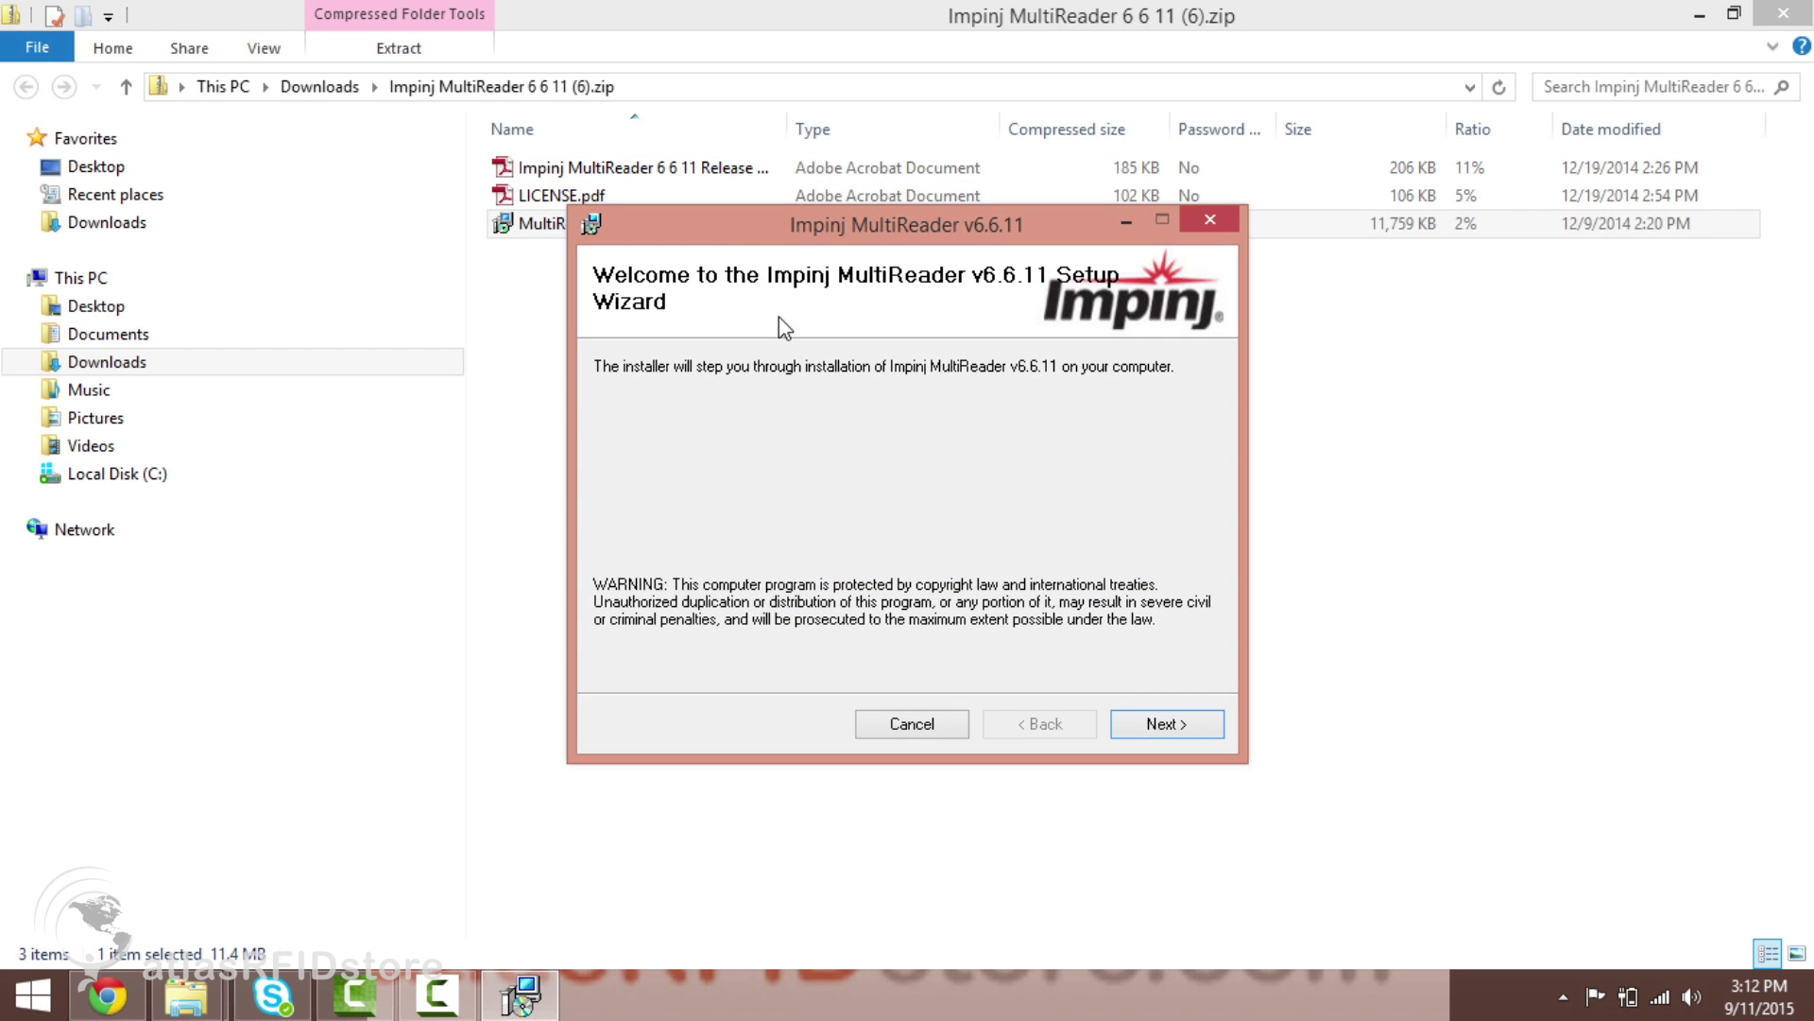
pyautogui.click(1159, 720)
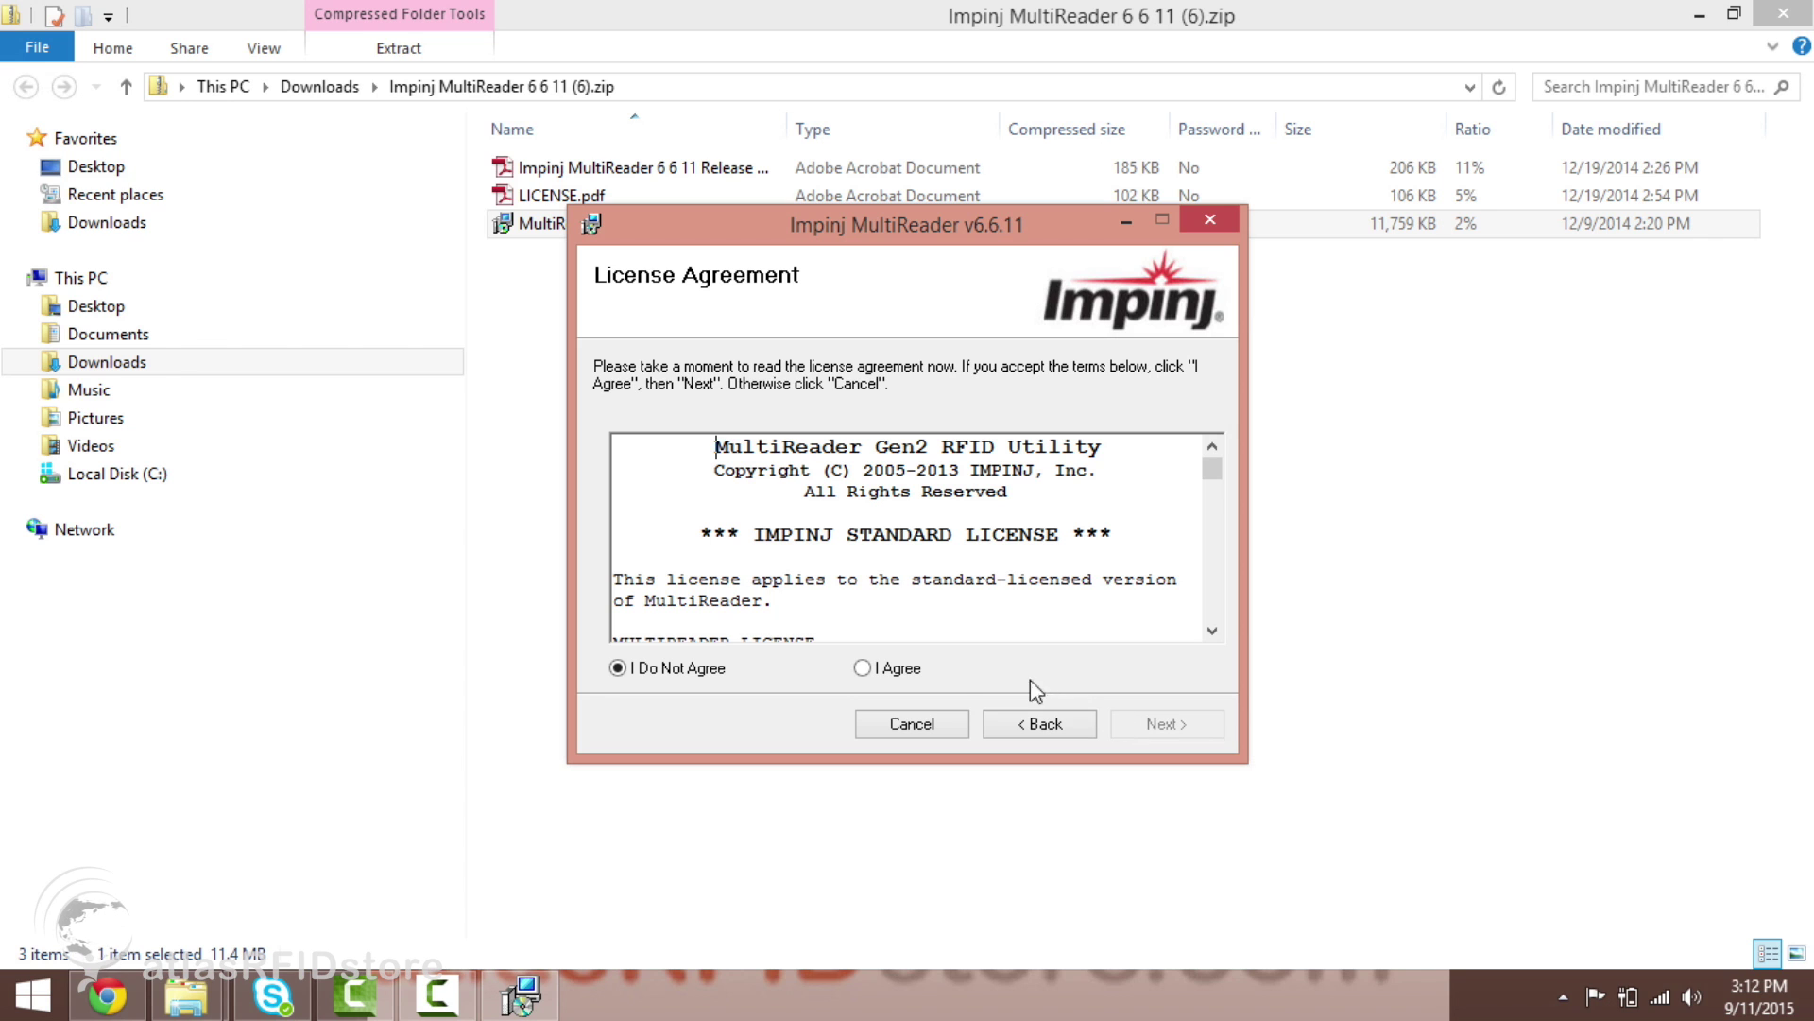
pyautogui.click(933, 681)
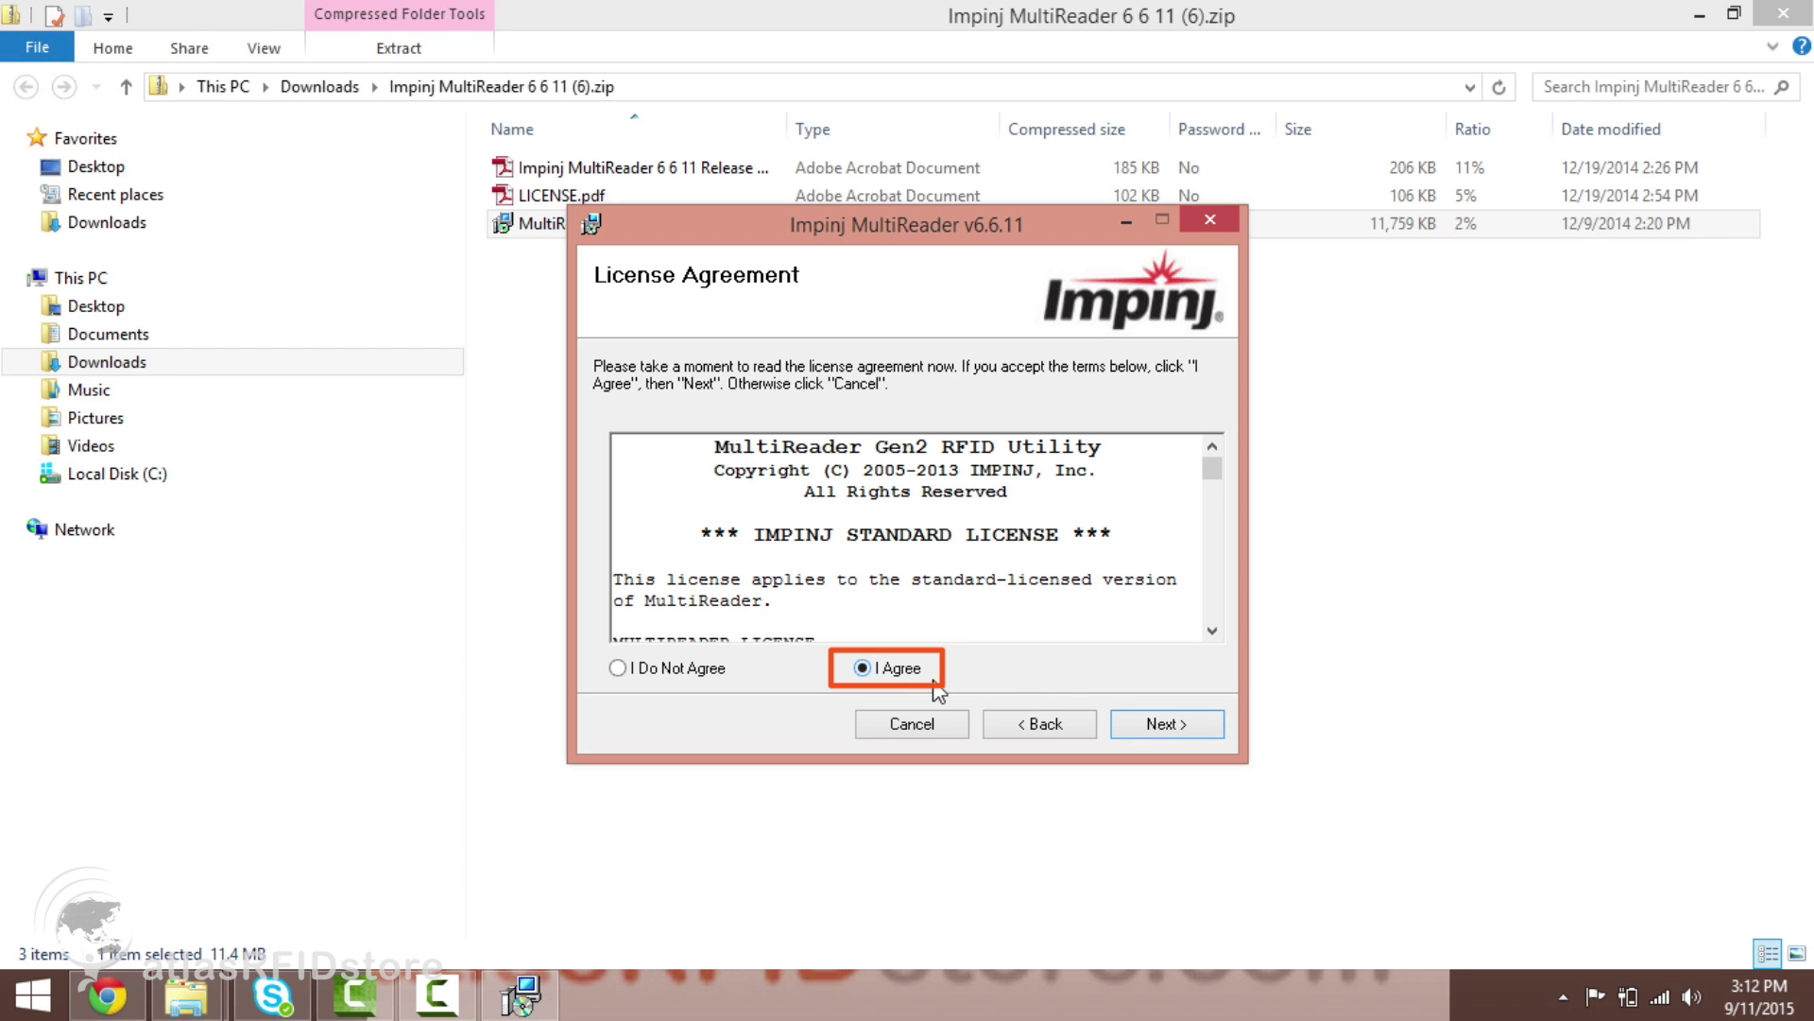
pyautogui.click(1138, 728)
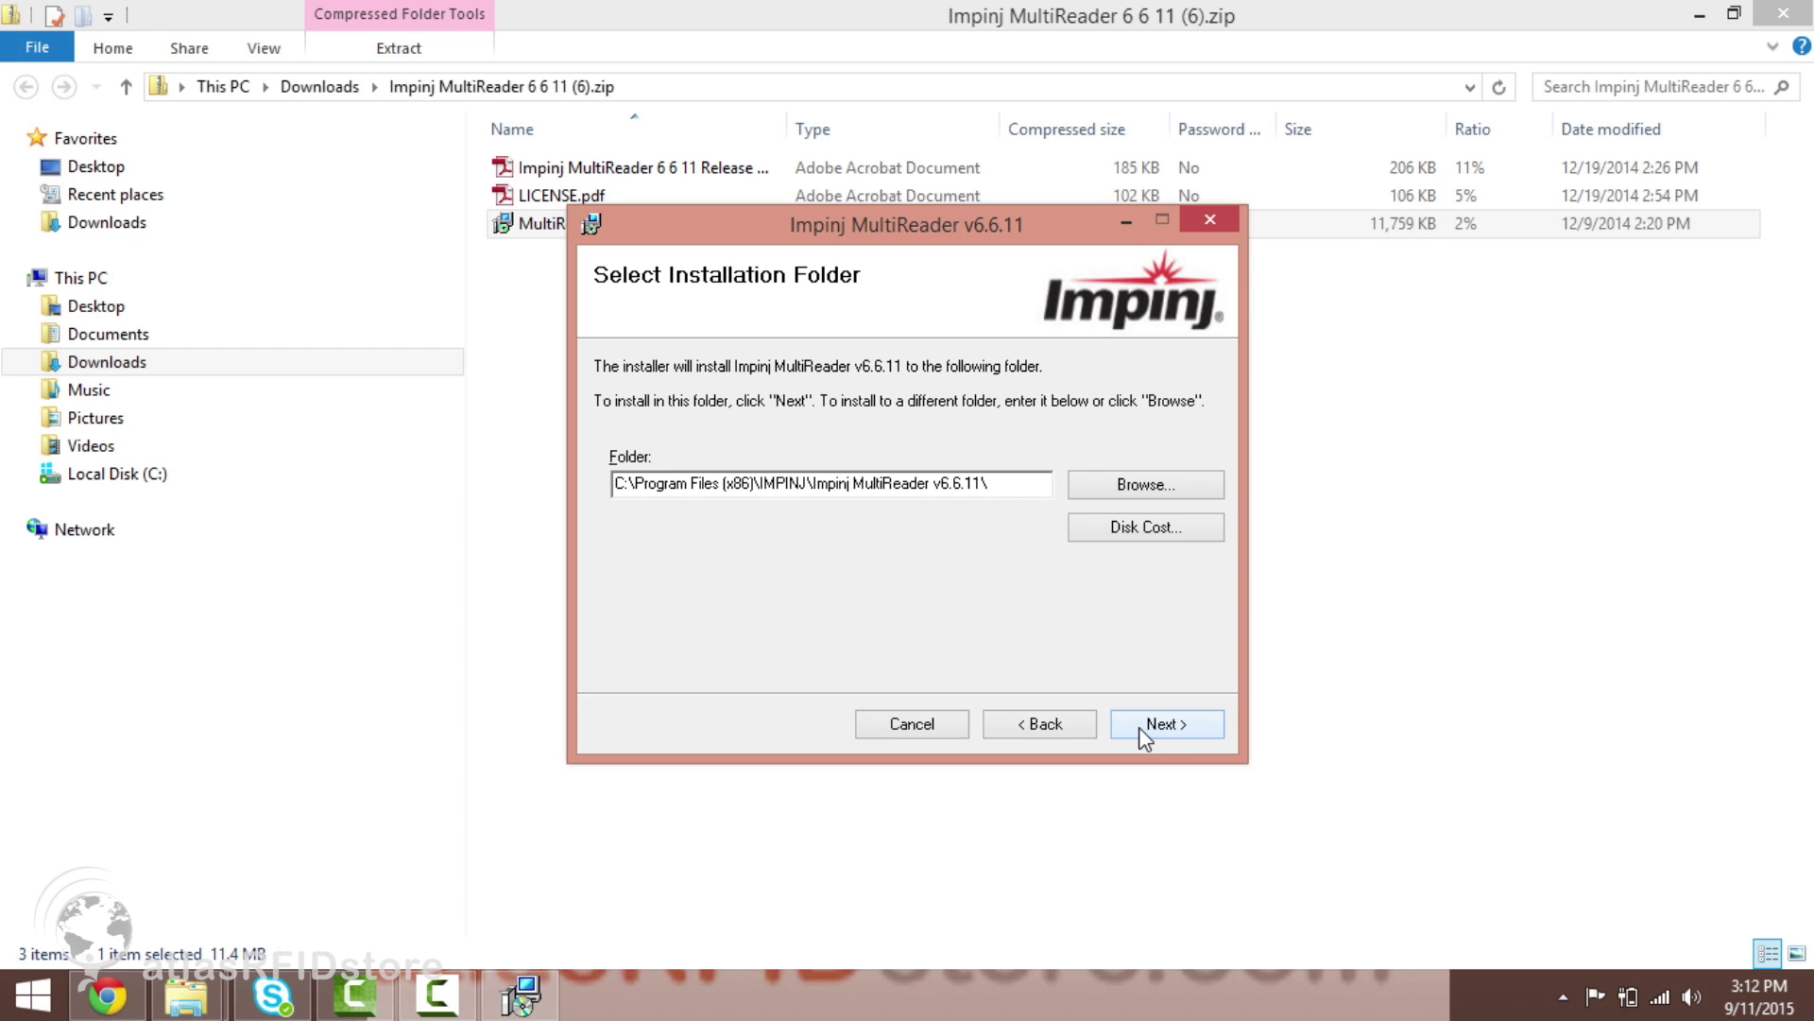
pyautogui.click(1138, 727)
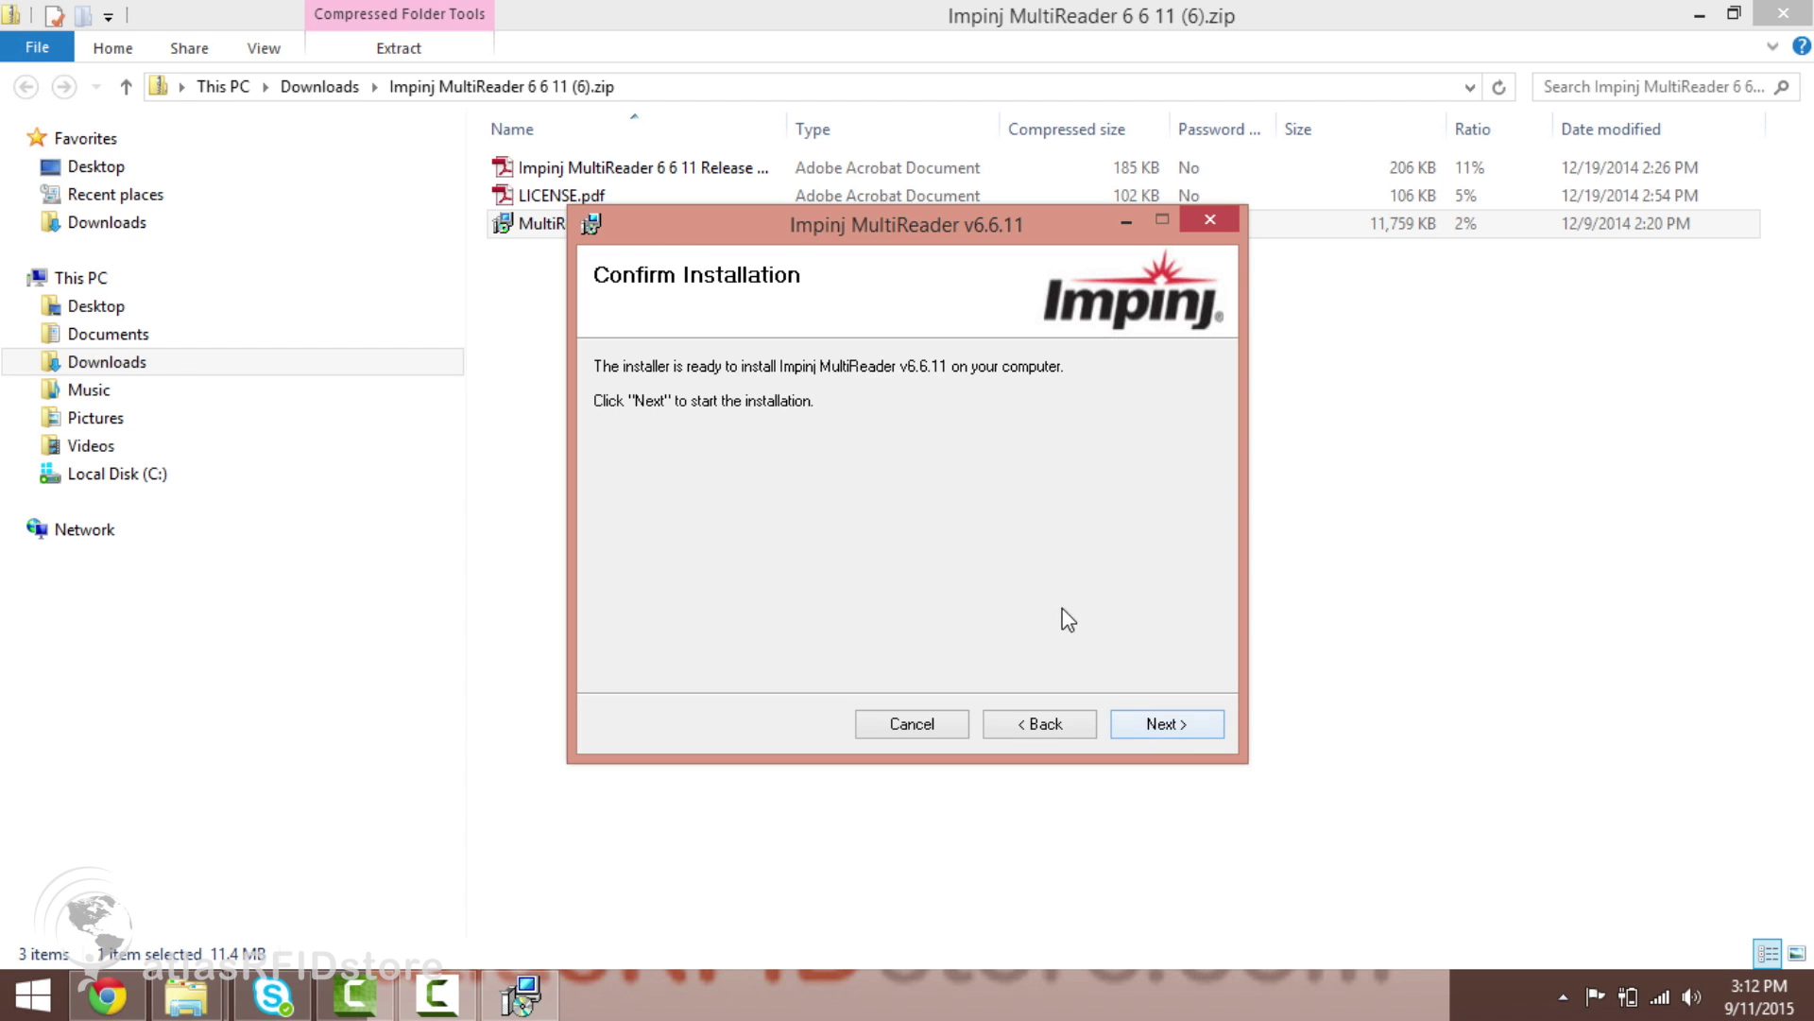
pyautogui.click(1158, 721)
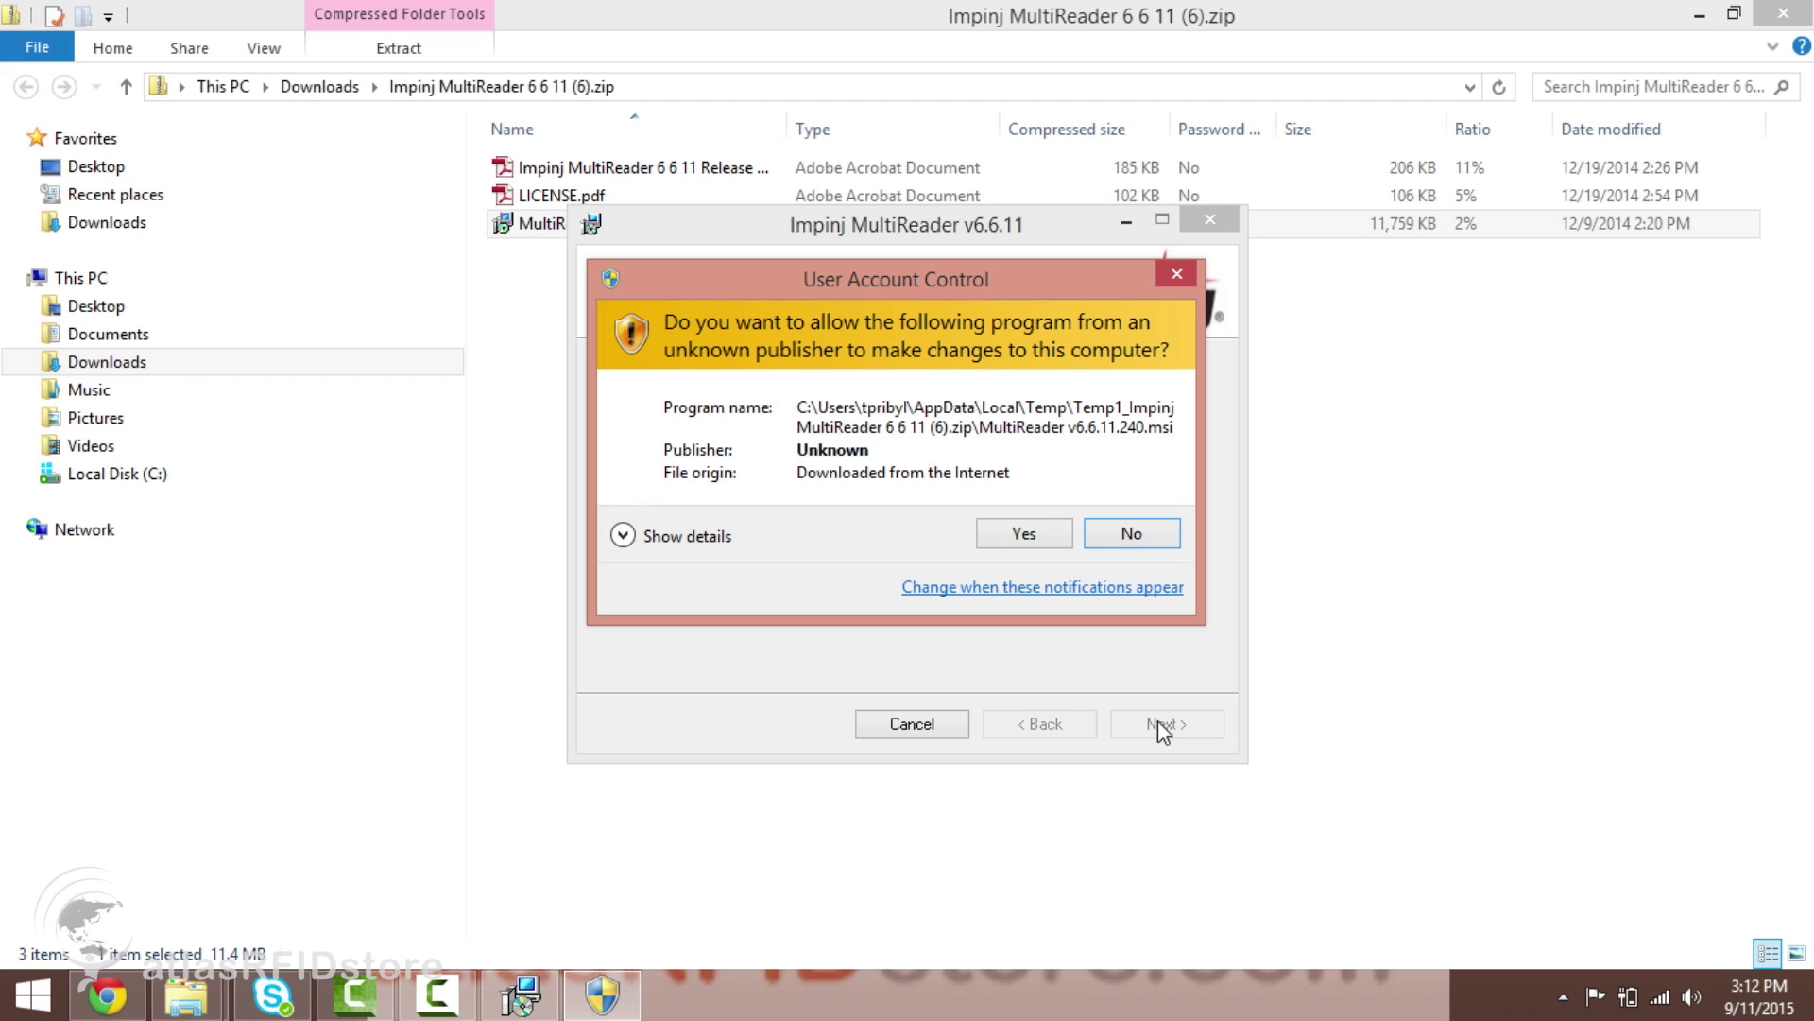
pyautogui.click(1023, 537)
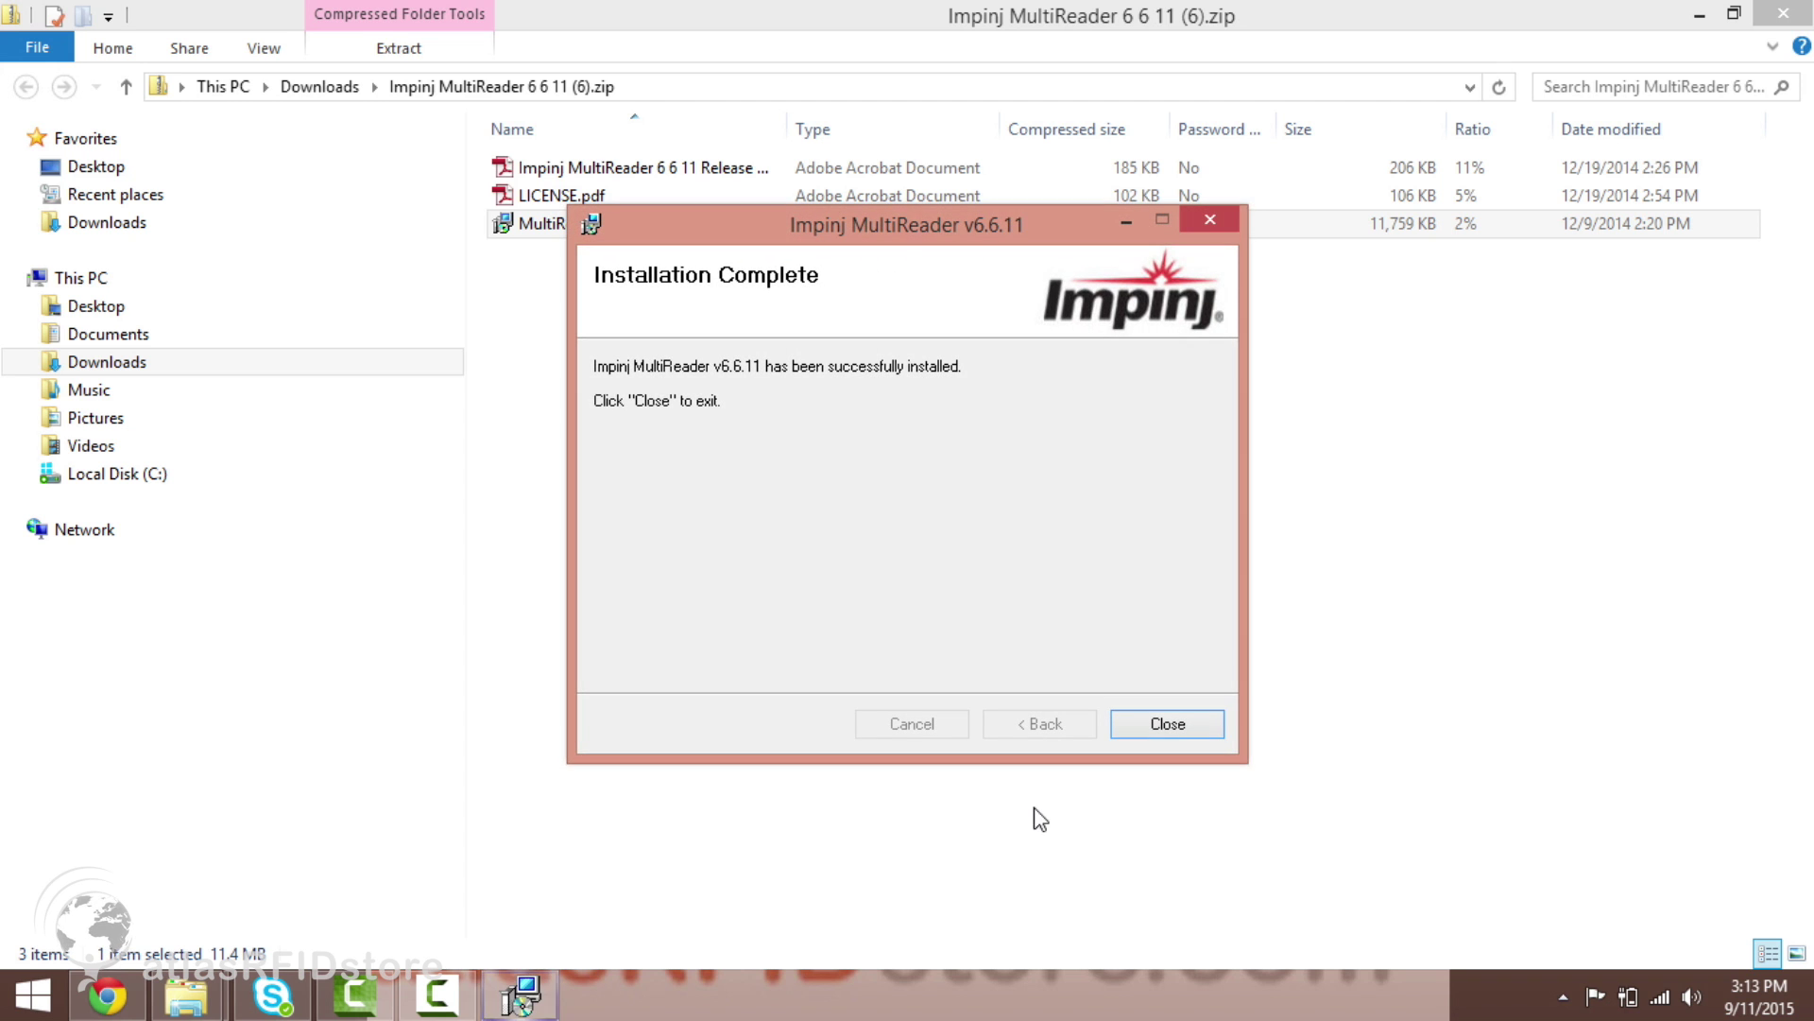
pyautogui.click(1168, 726)
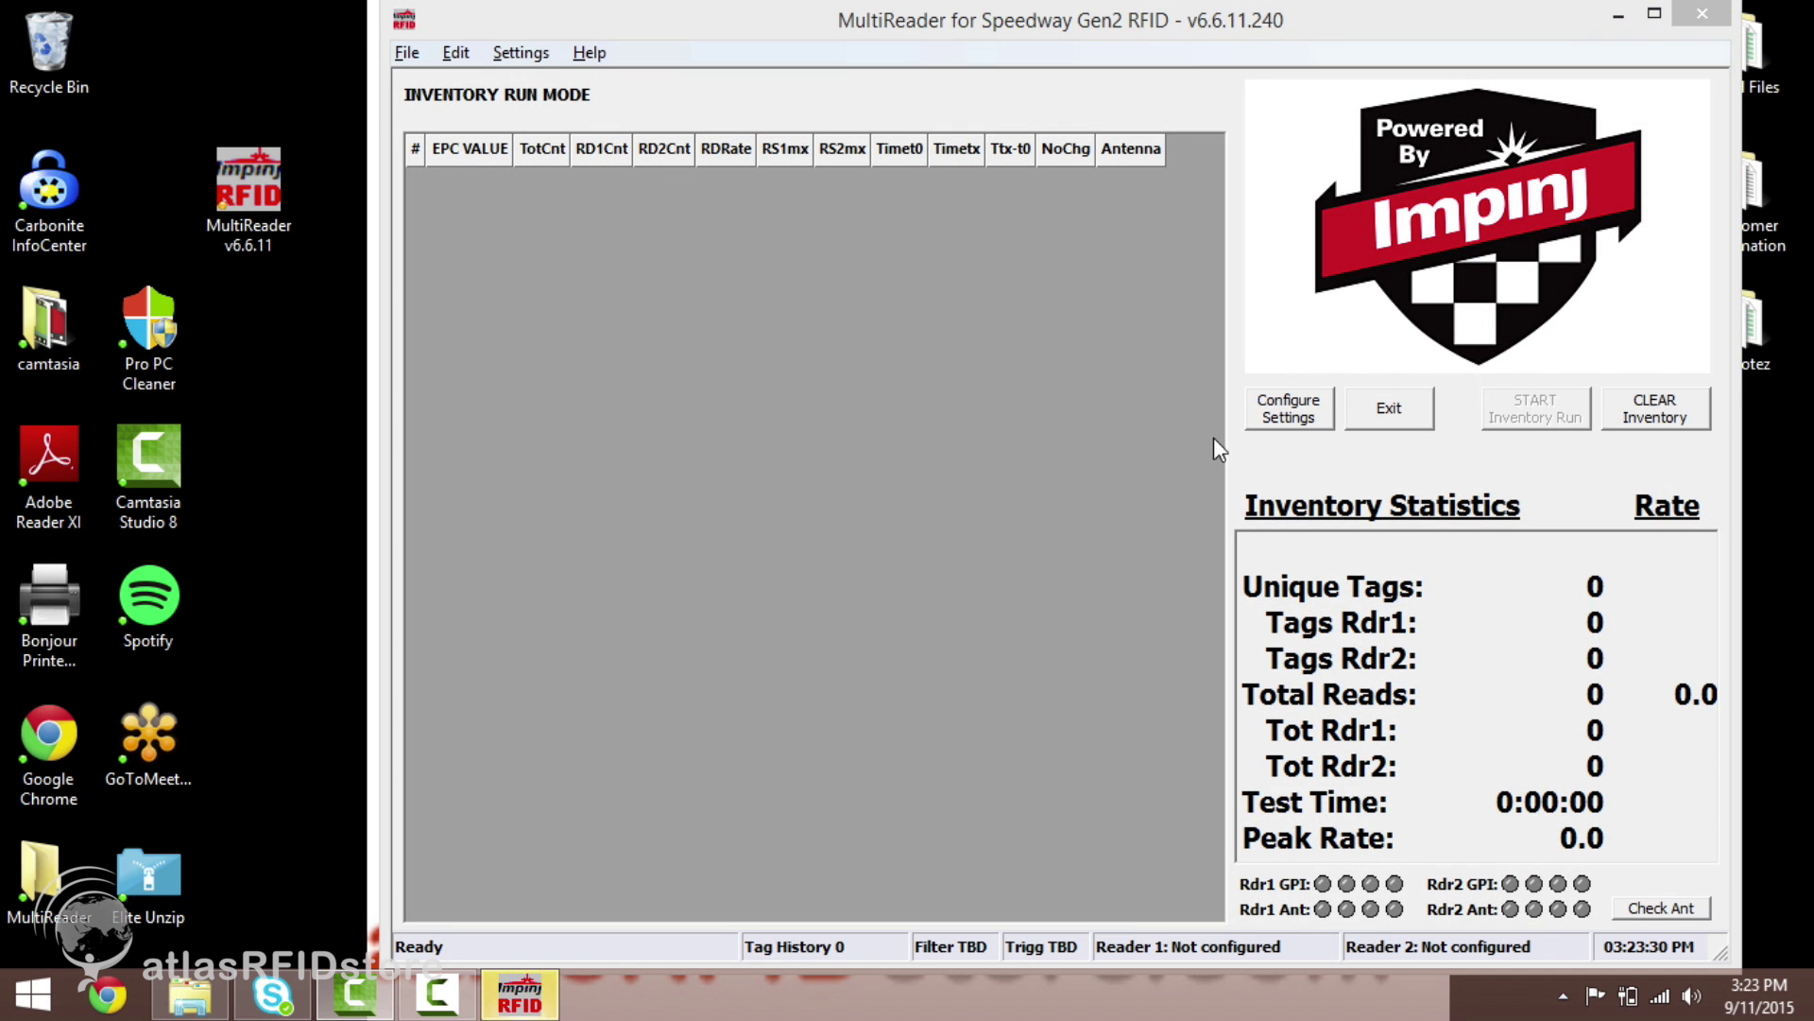
# - Enter speedwayr-10-d4-08.local as Reader 1's Name or IP Address and apply it
pyautogui.click(1259, 416)
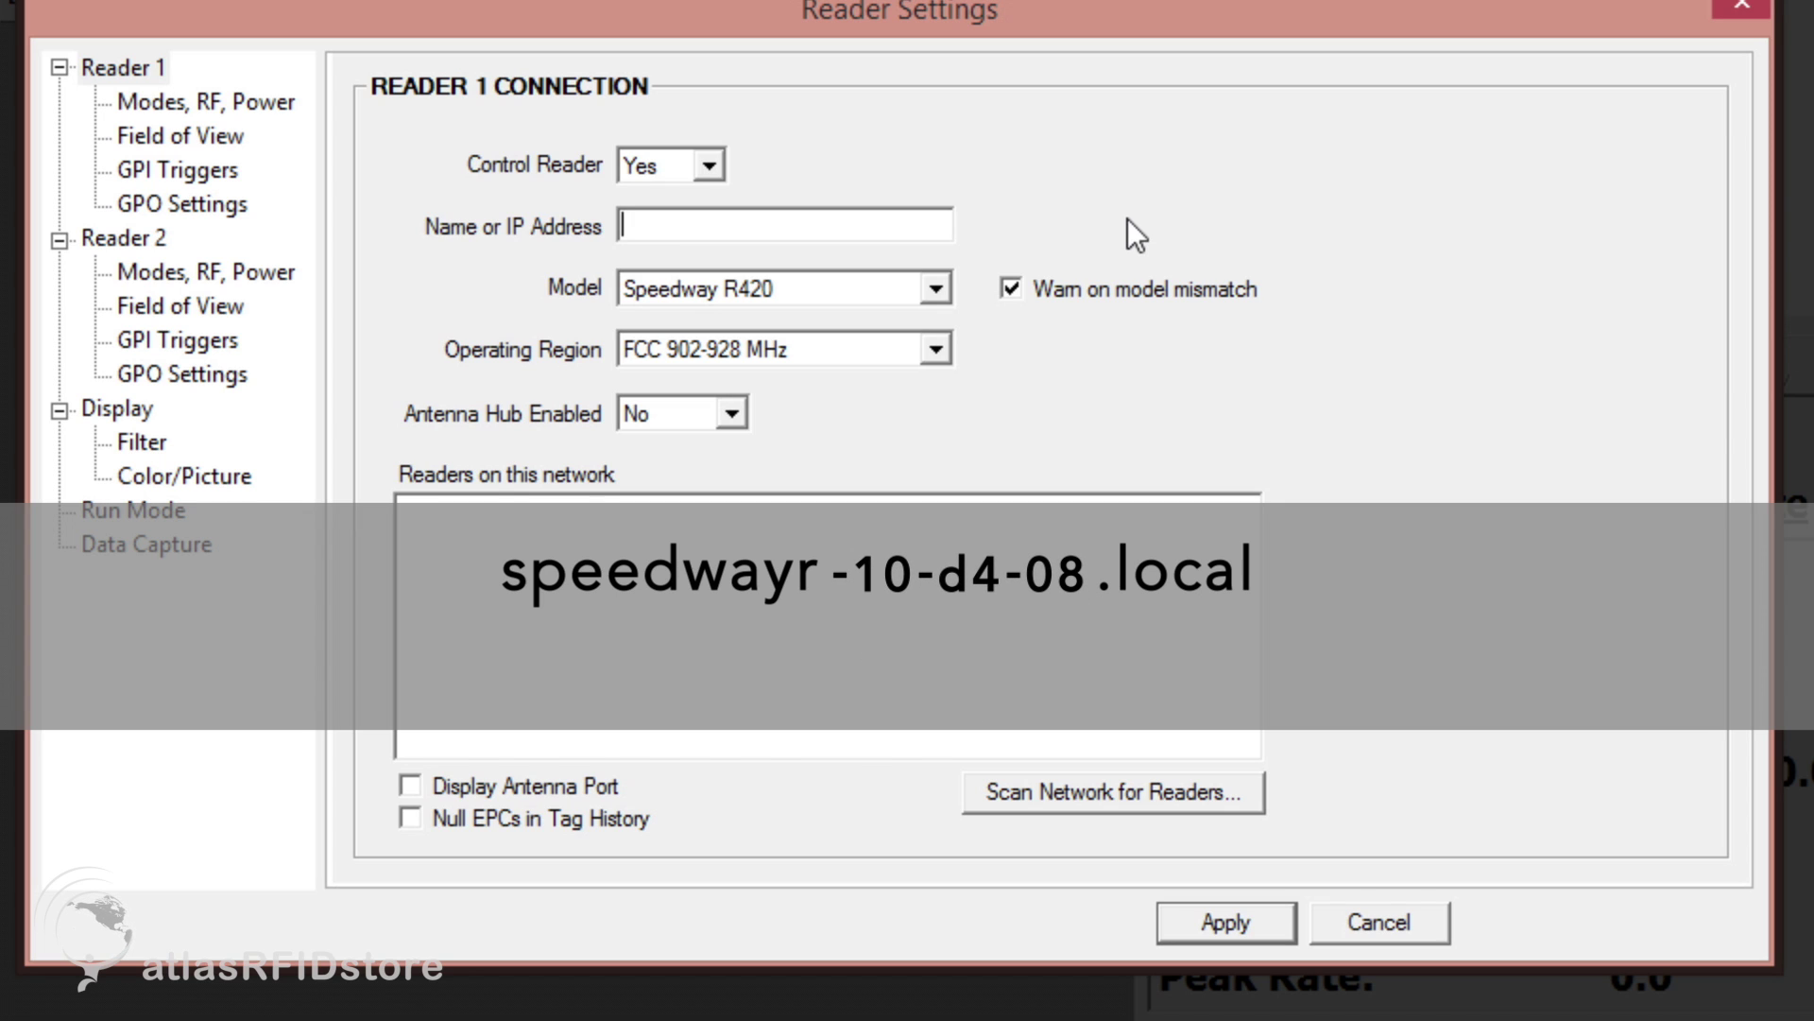
pyautogui.write('speedwayr')
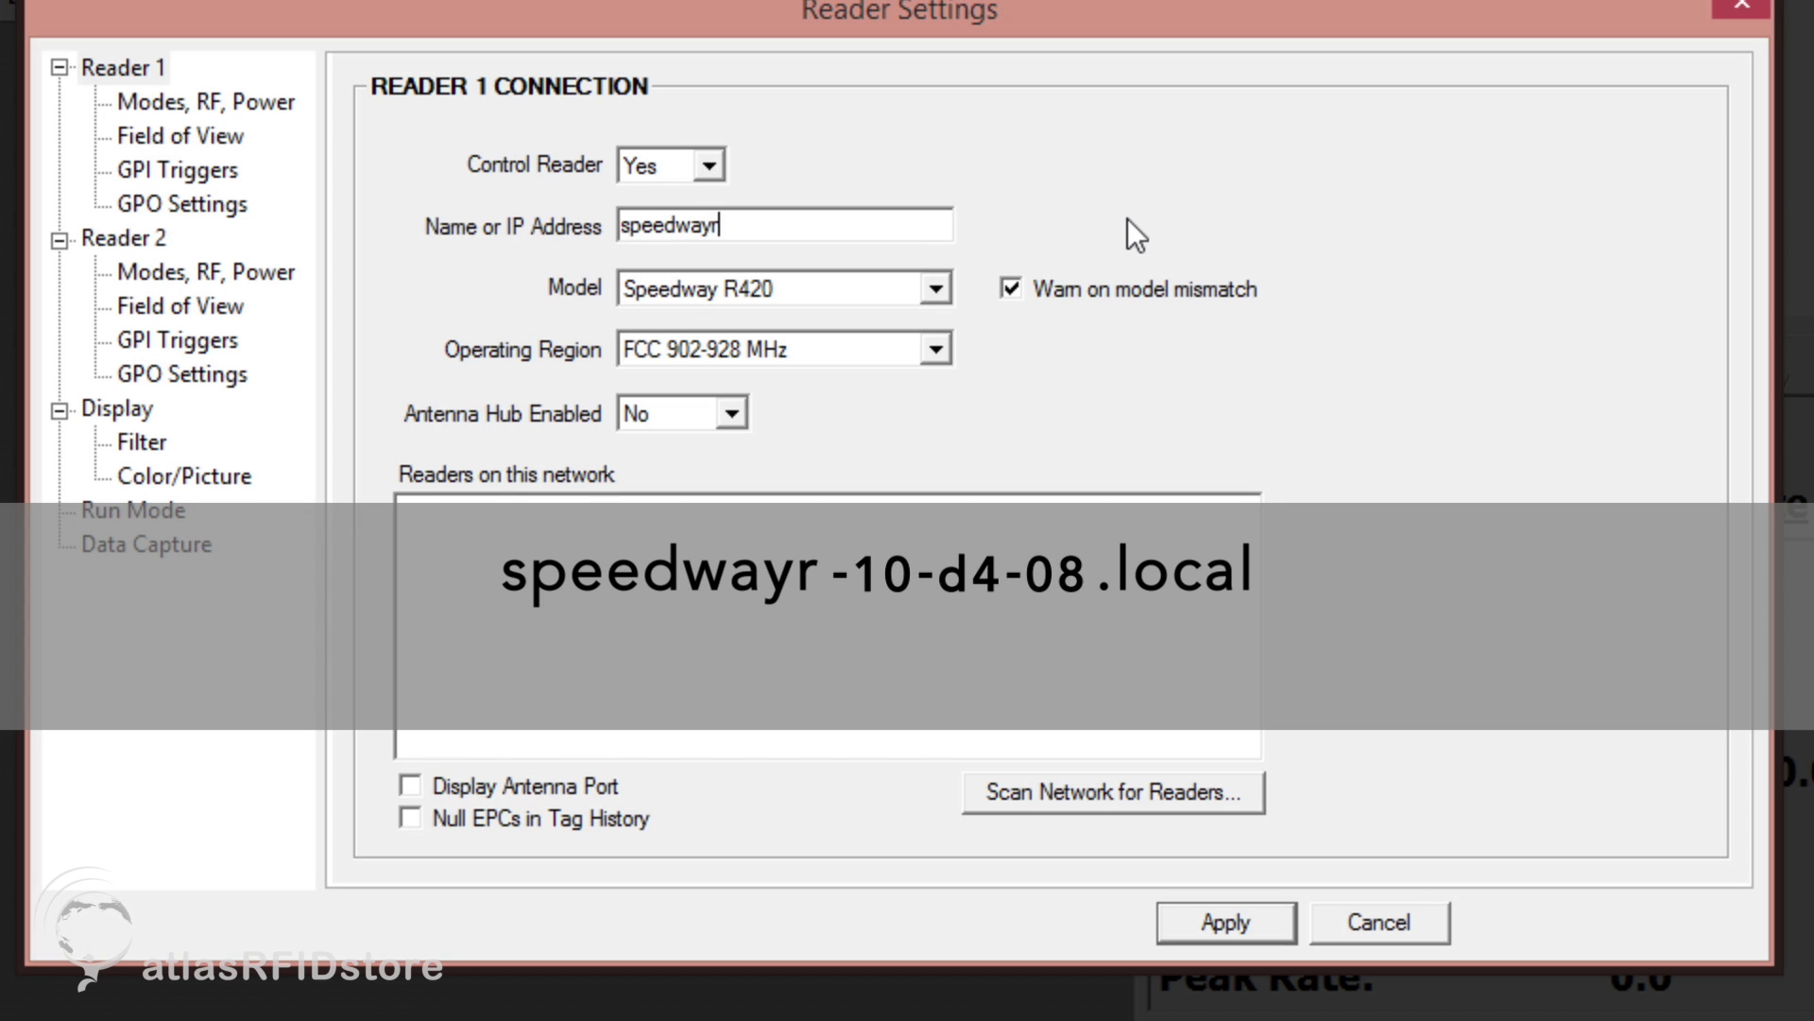
pyautogui.write('r-10-')
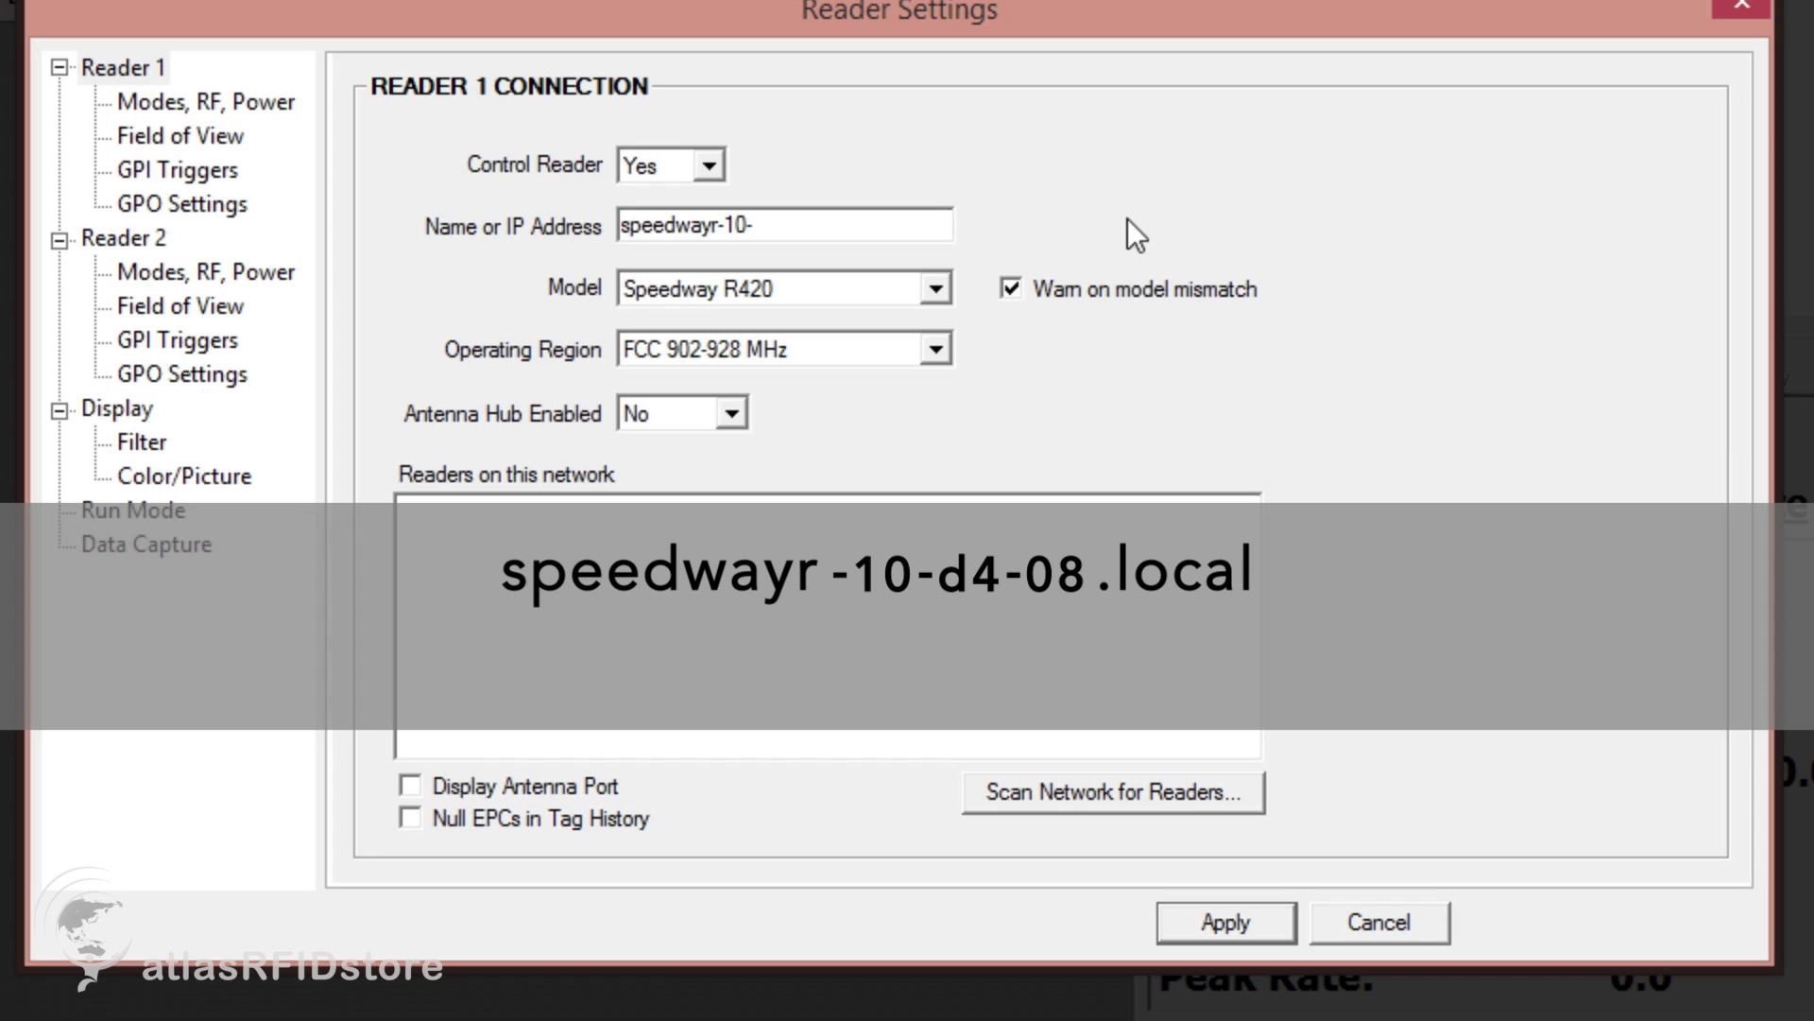
pyautogui.write('d4-')
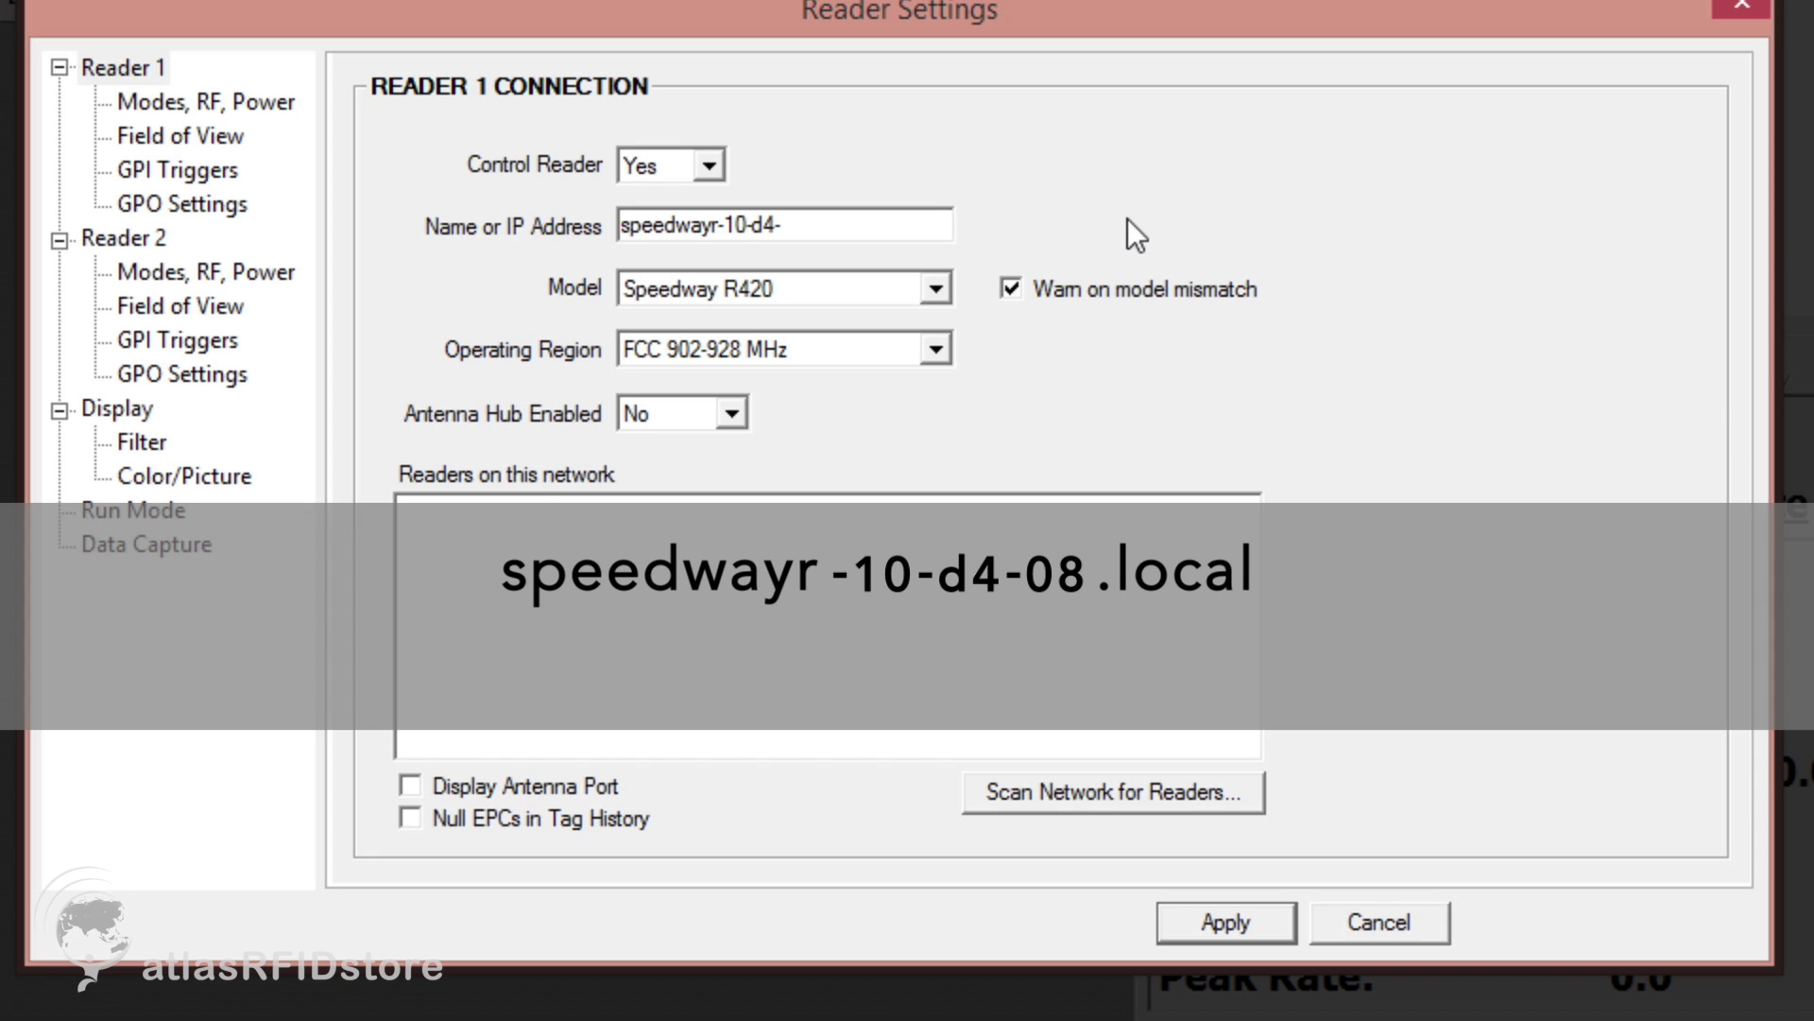
pyautogui.write('08.l')
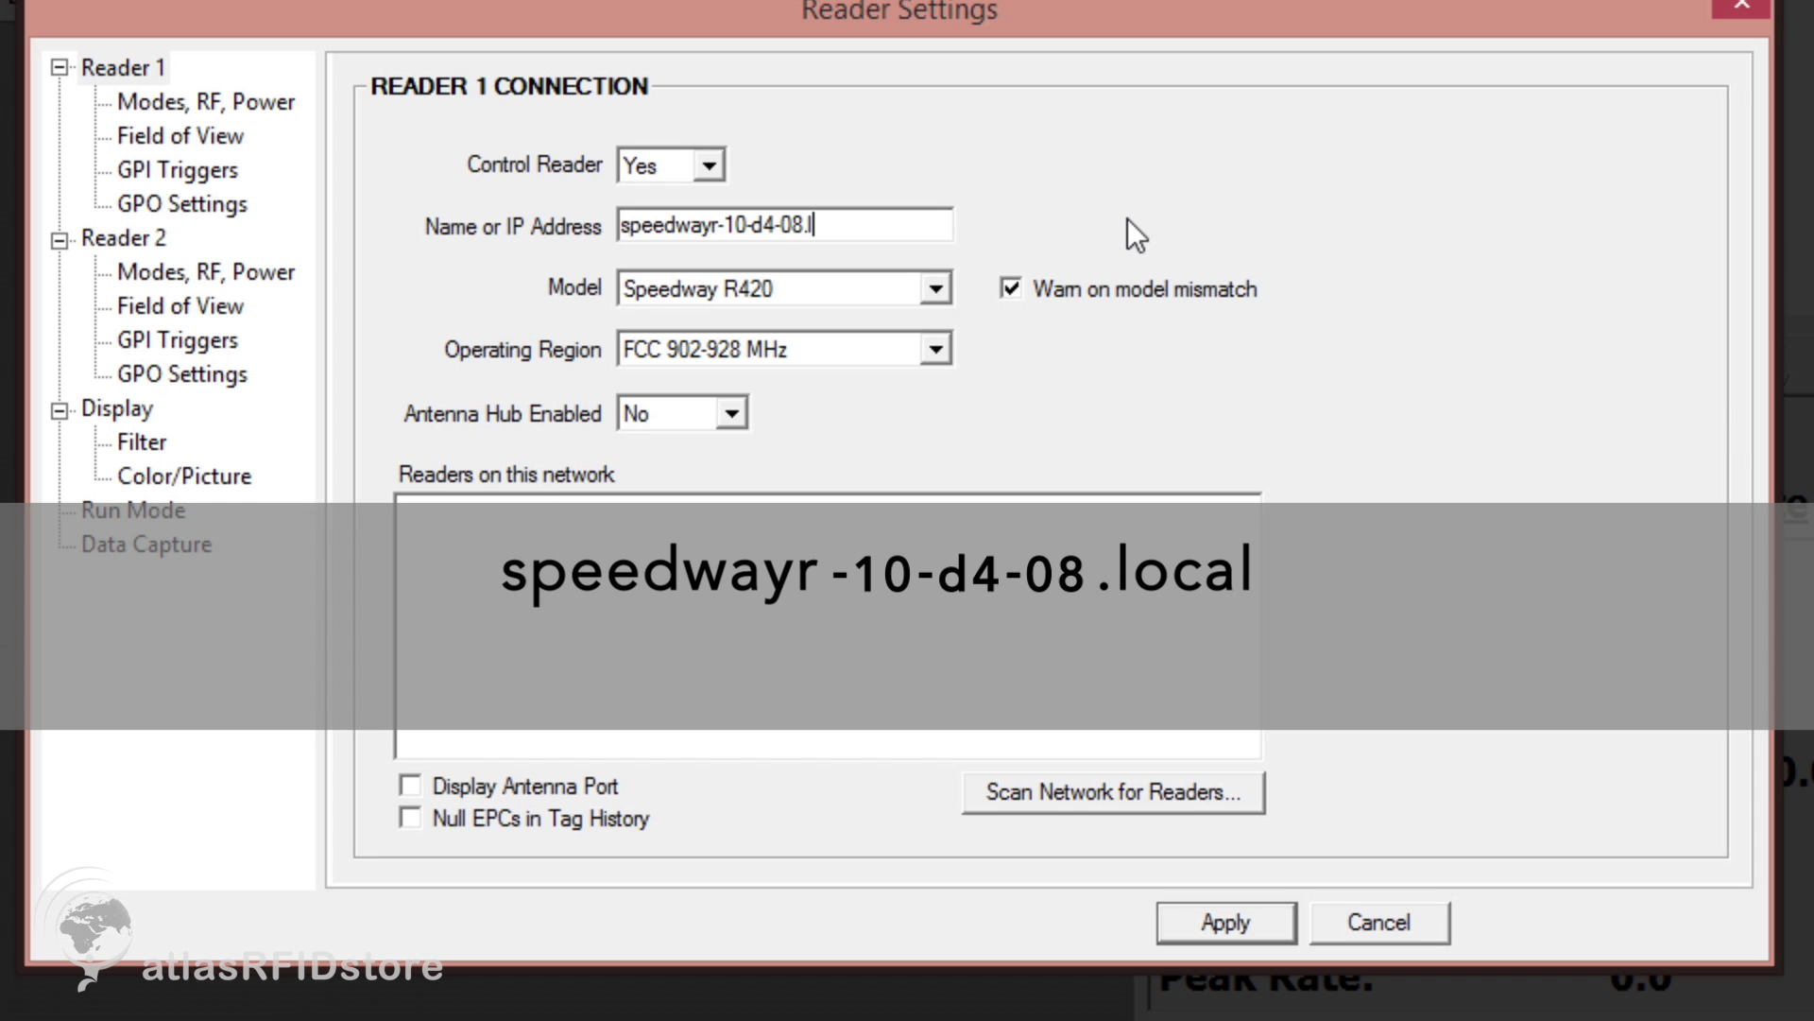
pyautogui.write('ocal')
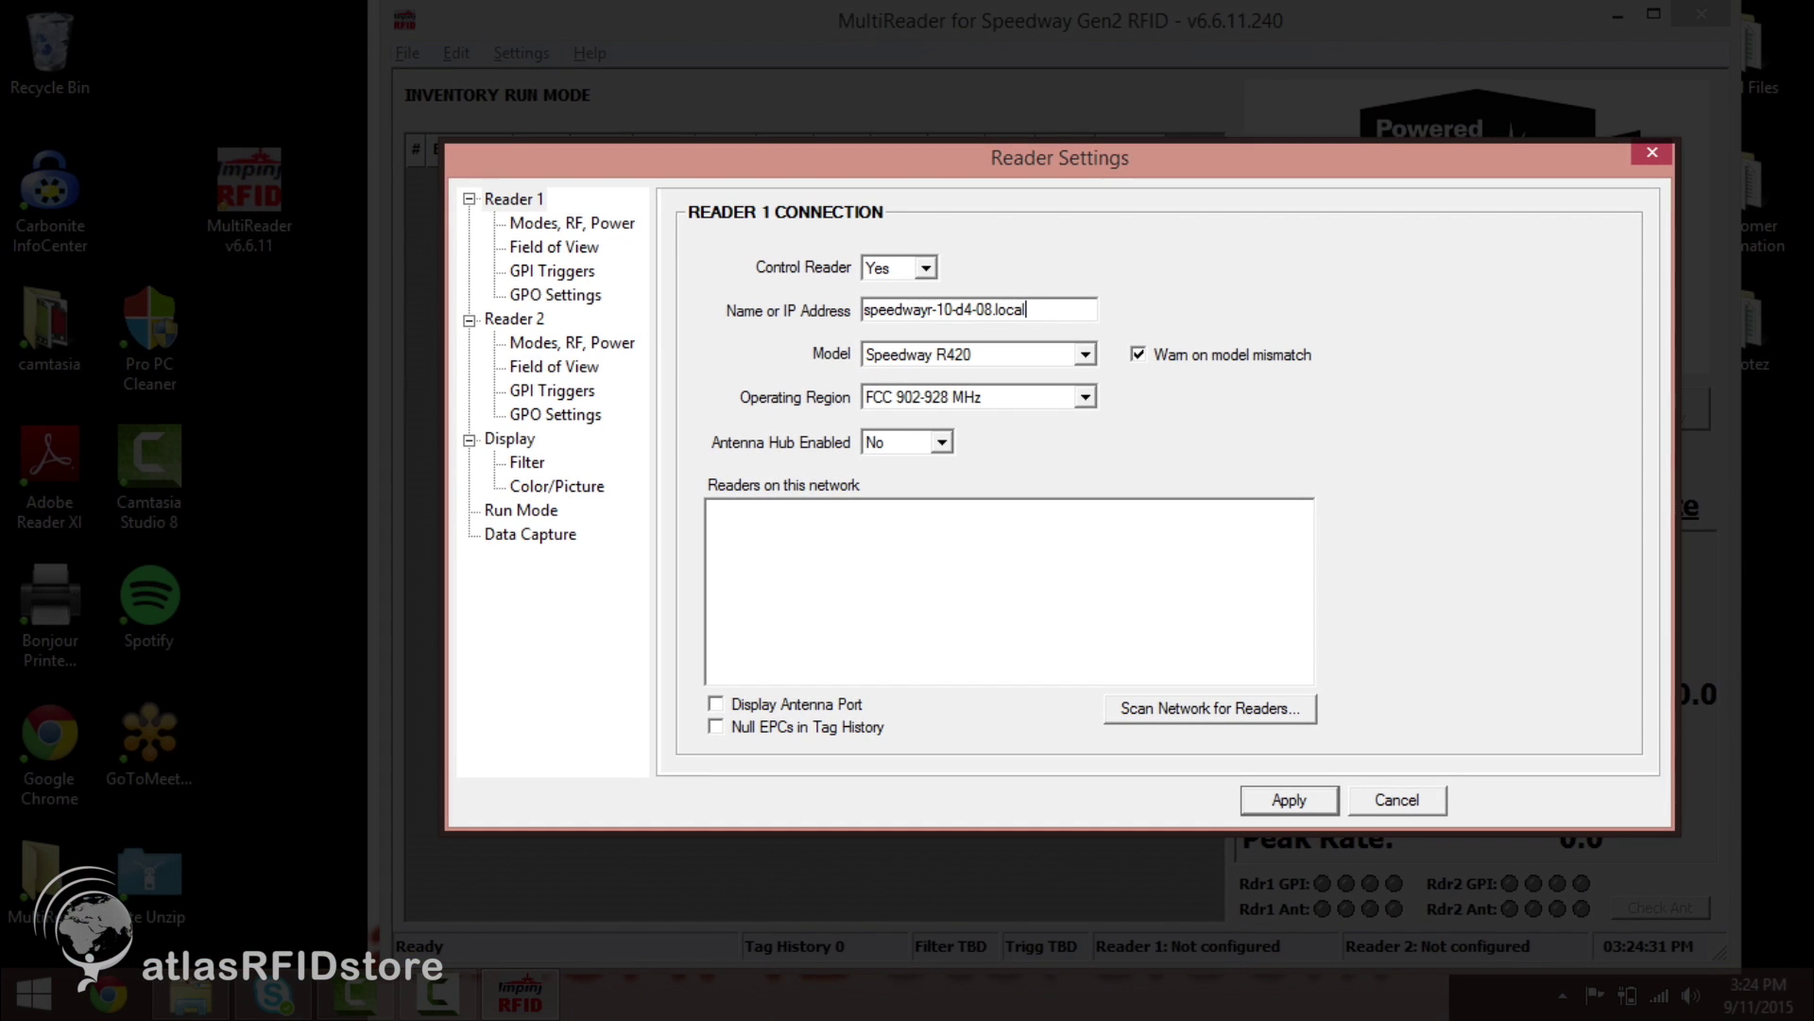
pyautogui.press('Return')
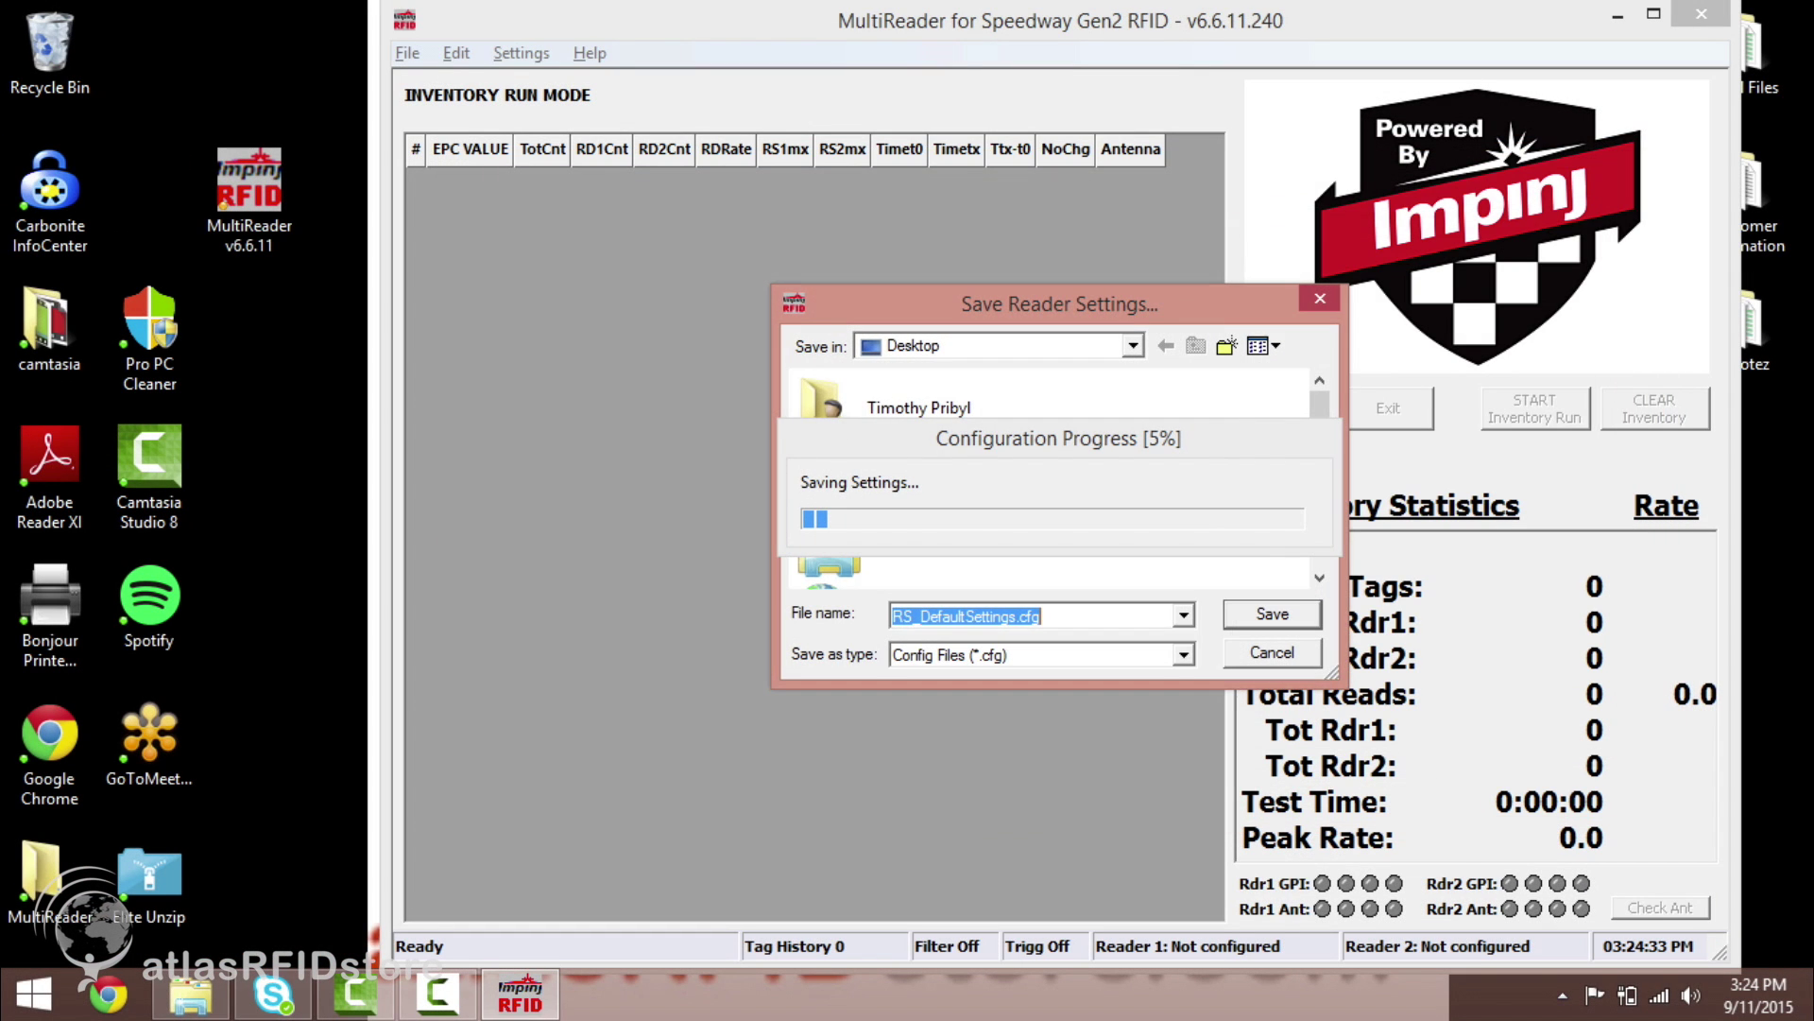